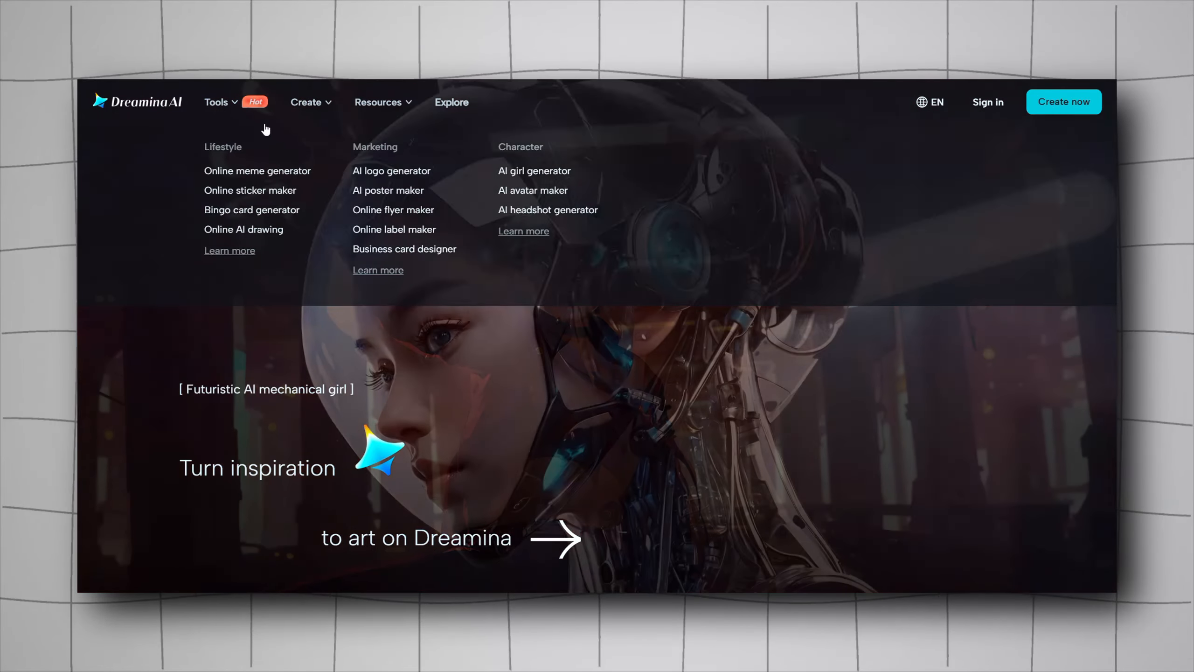
scroll(369, 393, down, 6)
scroll(414, 386, up, 6)
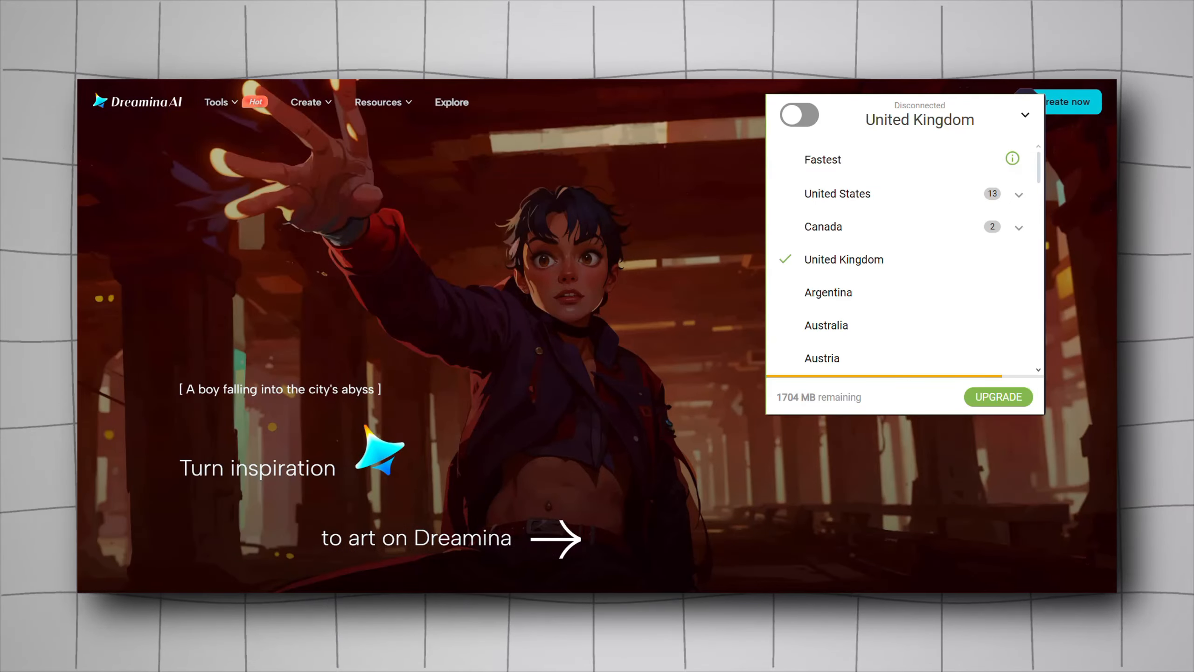
Step: Turn on the VPN connection and set its location to Nigeria
scroll(989, 198, down, 3)
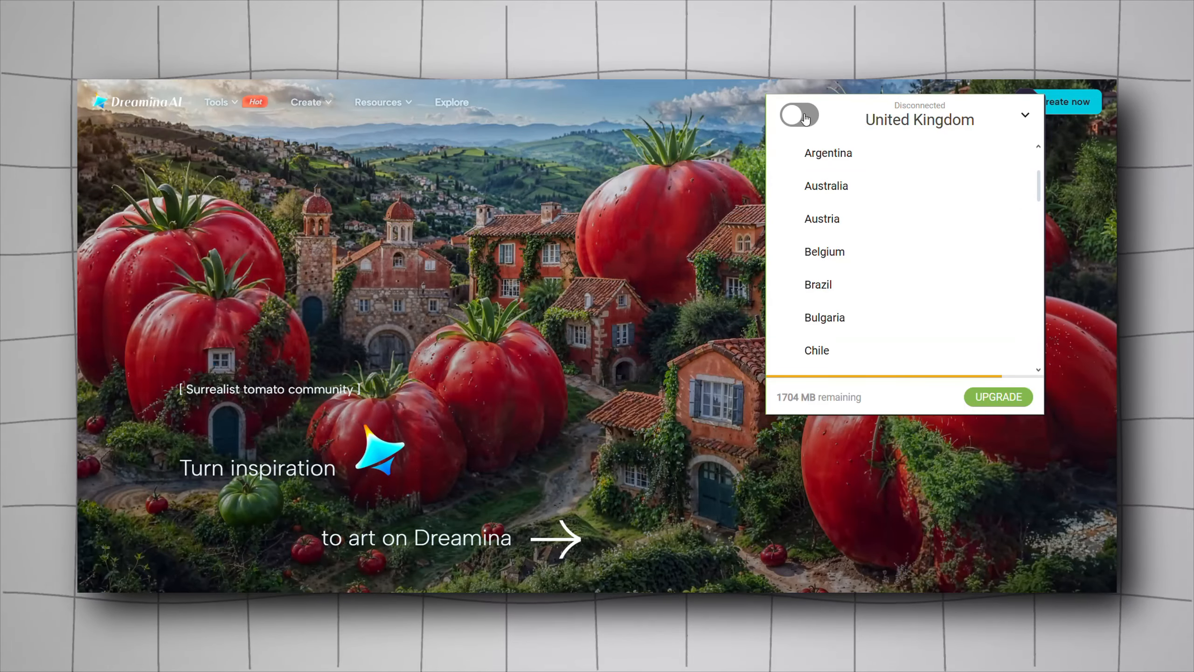
click(799, 115)
scroll(934, 244, down, 7)
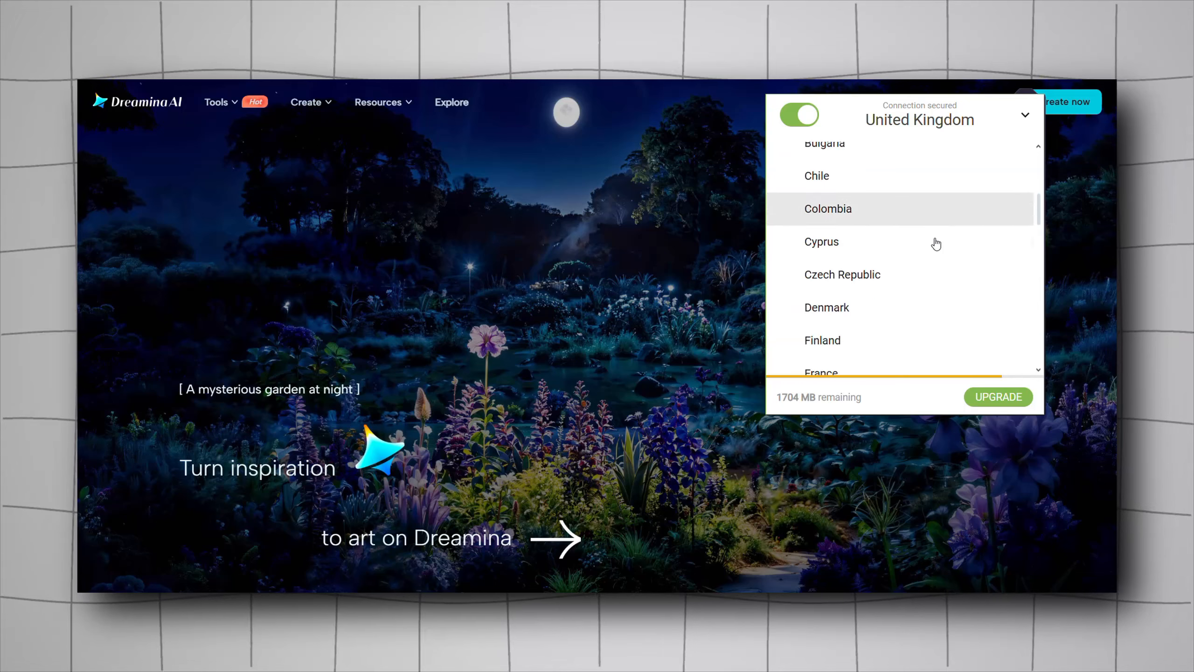
scroll(935, 243, down, 10)
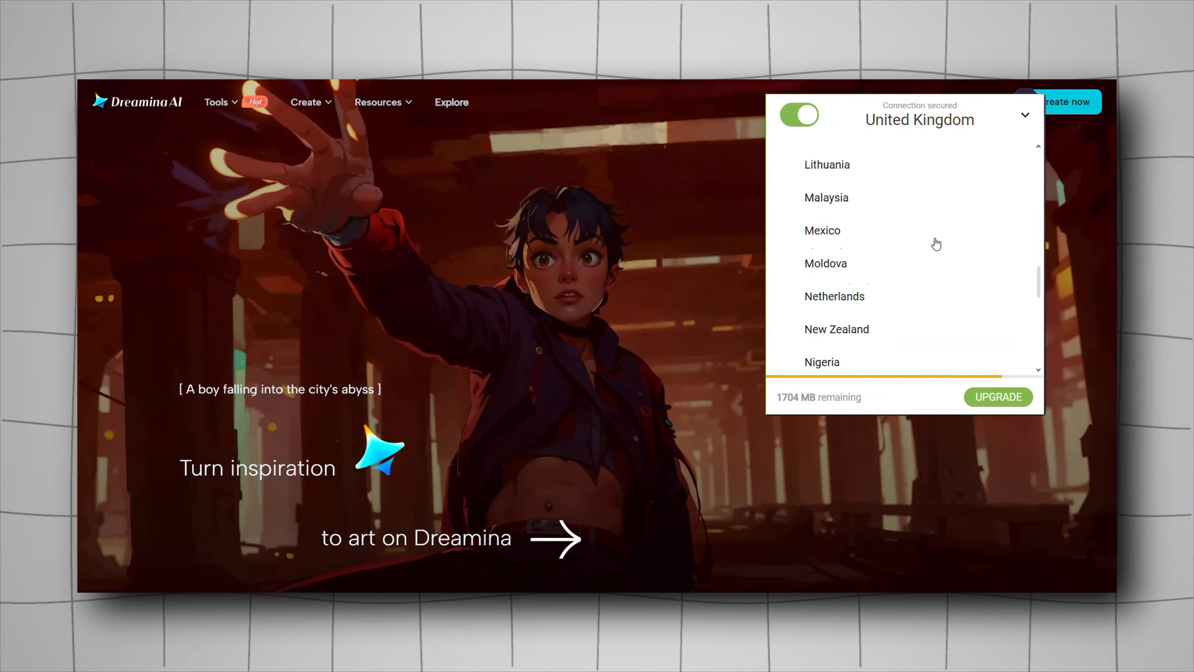
click(937, 280)
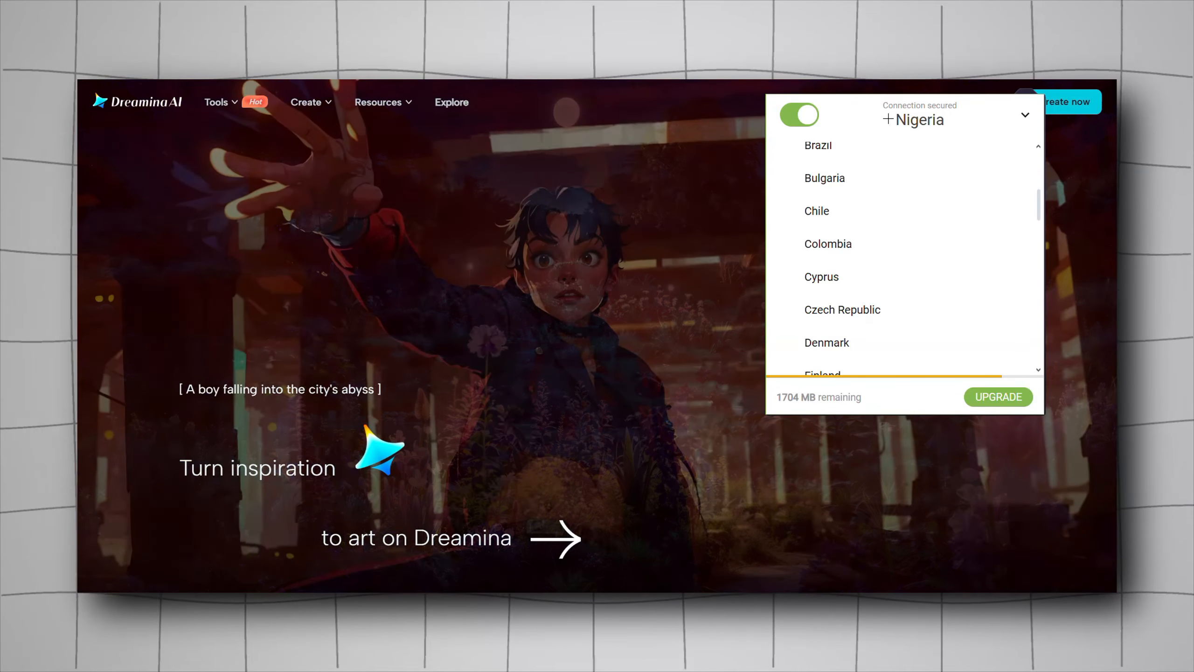
click(635, 168)
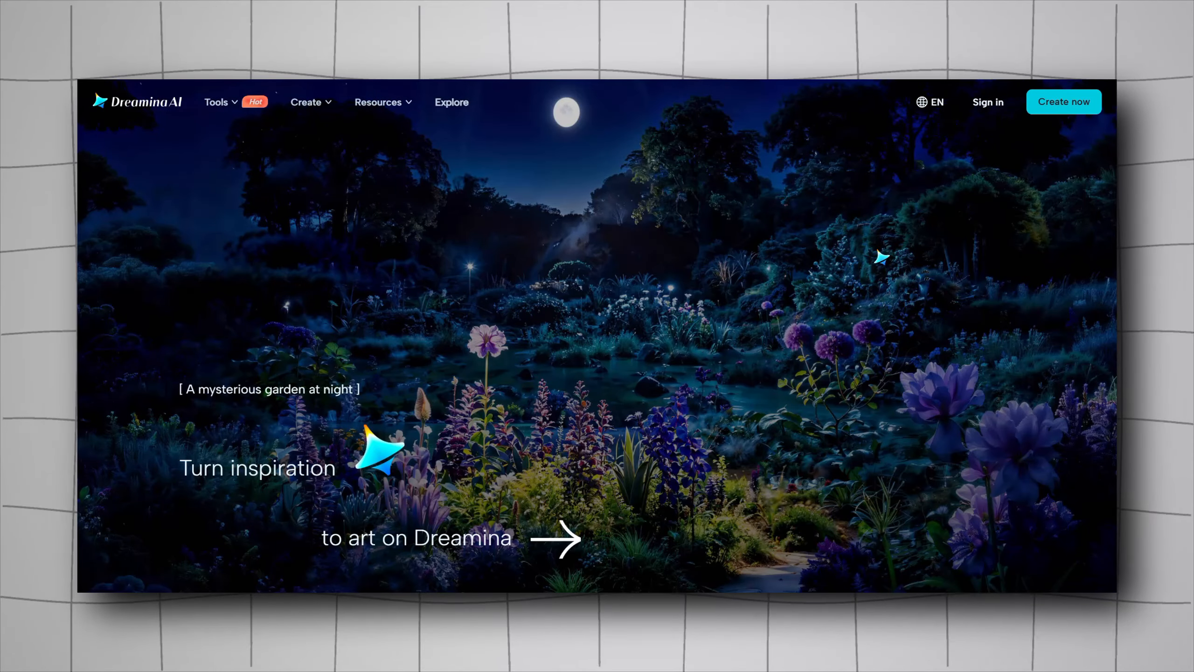
Step: Start the Dreamina sign-in and submit the date of birth for the account sign-up
click(986, 108)
click(735, 377)
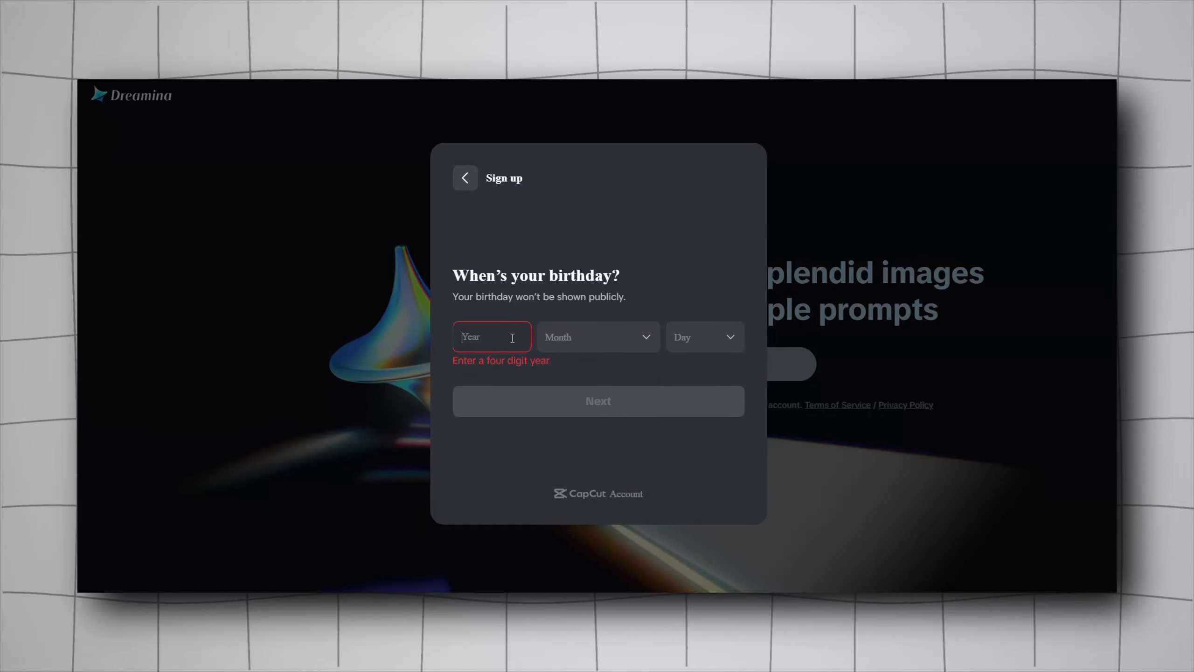
text(1999)
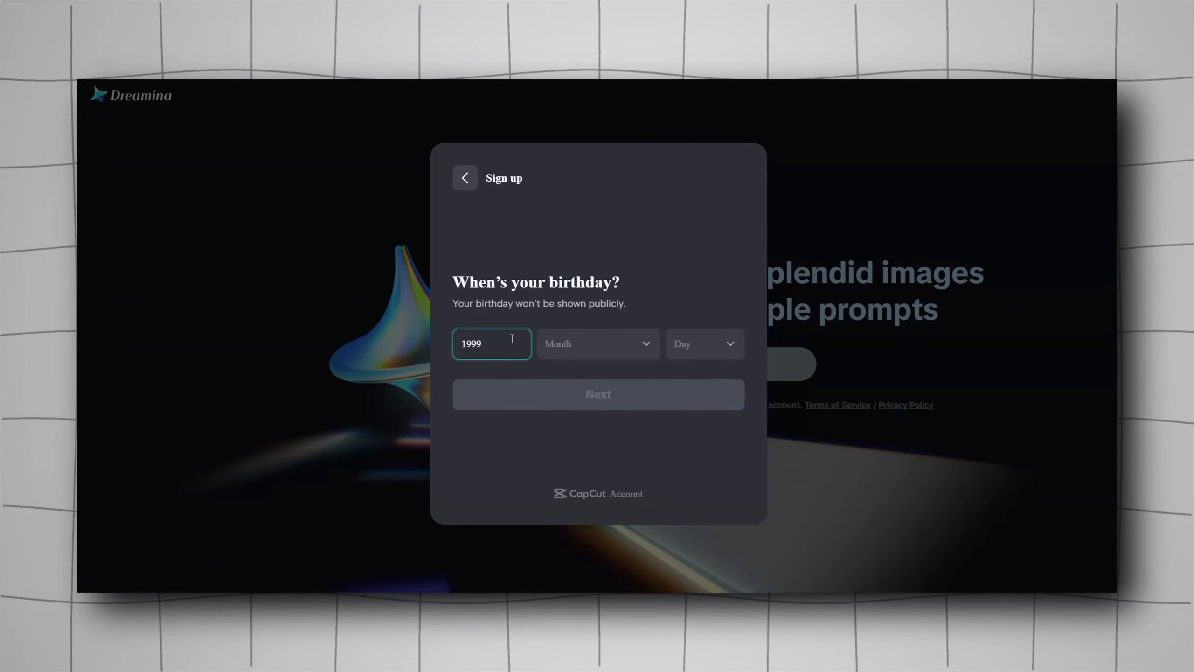
click(588, 344)
click(560, 528)
click(706, 344)
scroll(699, 480, down, 1)
click(696, 522)
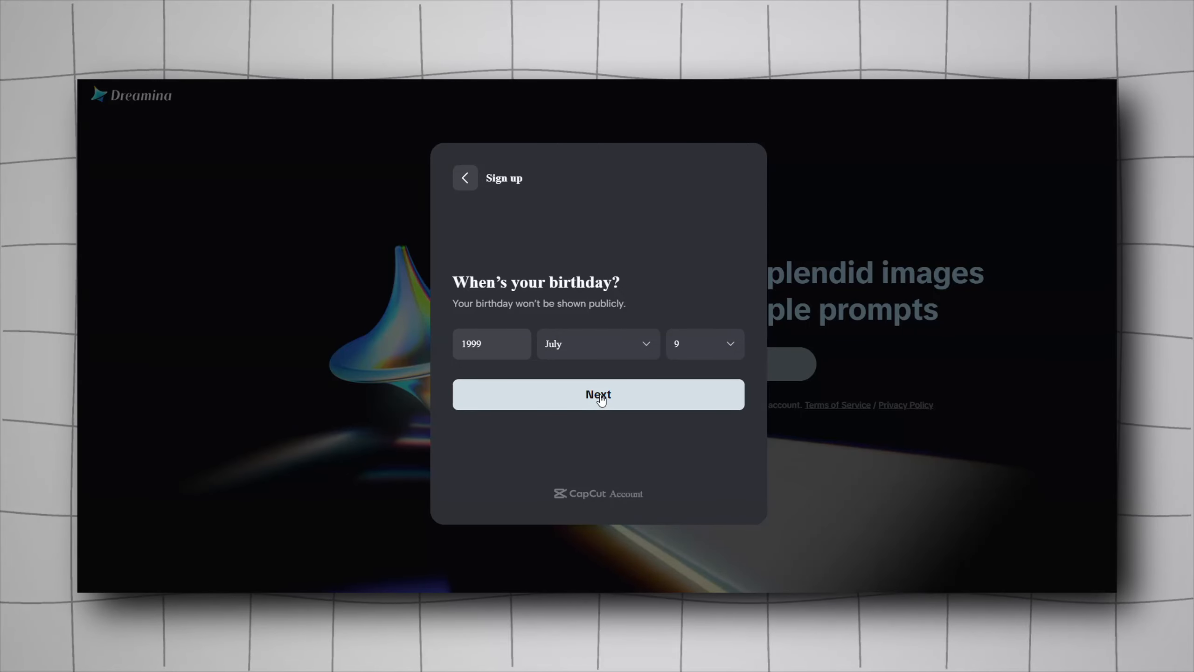
click(601, 399)
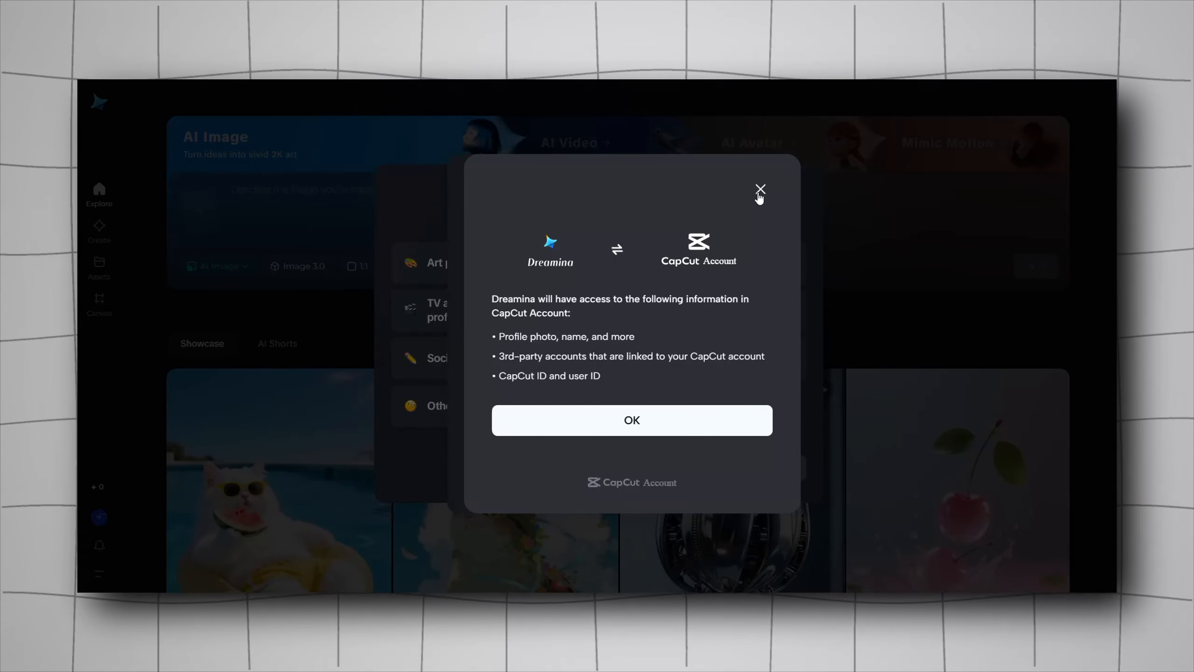
Step: Dismiss the CapCut account access notice and the usage survey
click(760, 190)
click(790, 192)
Step: Check which creation types the generator offers besides AI Image
scroll(250, 498, down, 2)
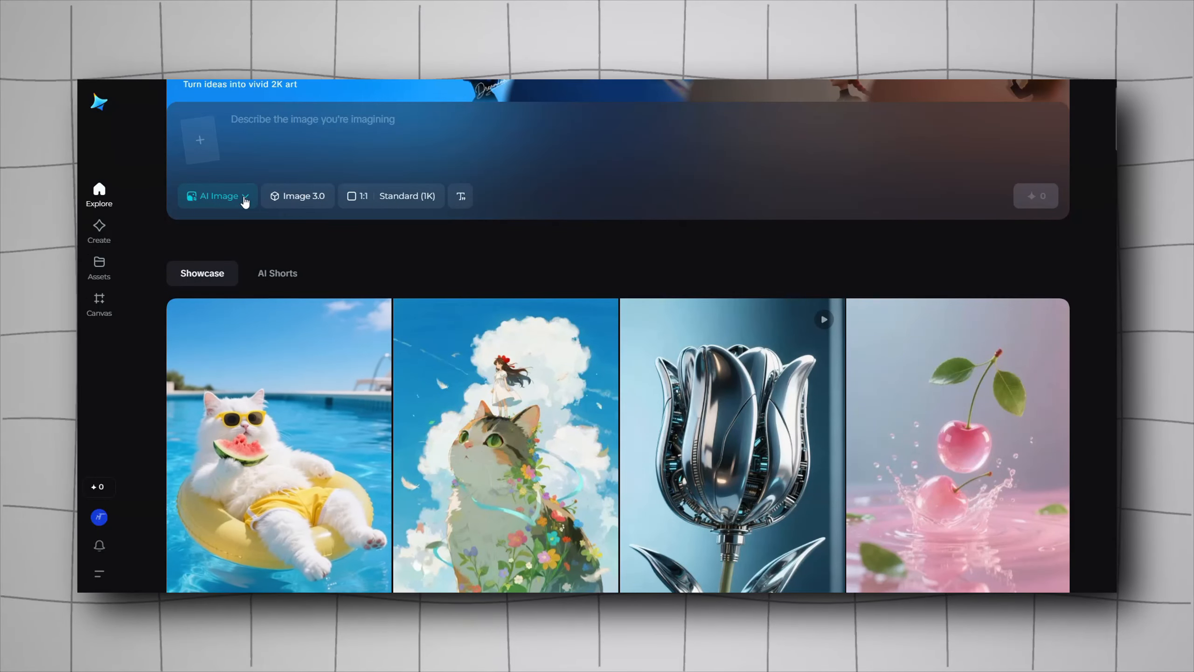
click(243, 195)
scroll(242, 198, up, 2)
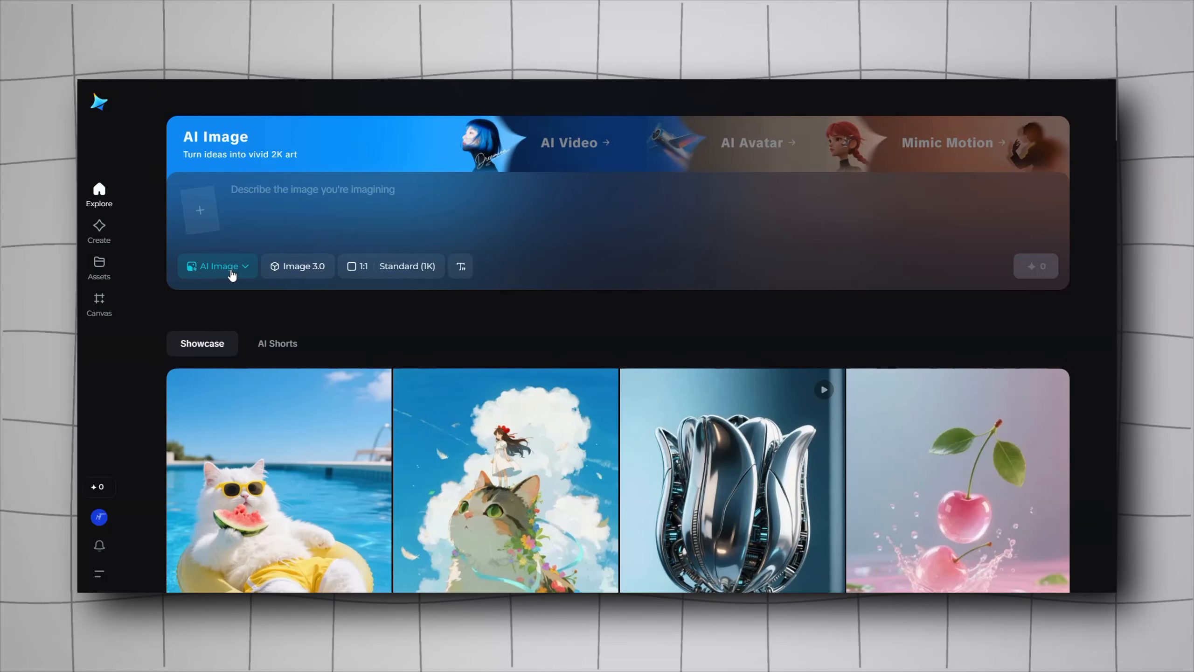
click(234, 271)
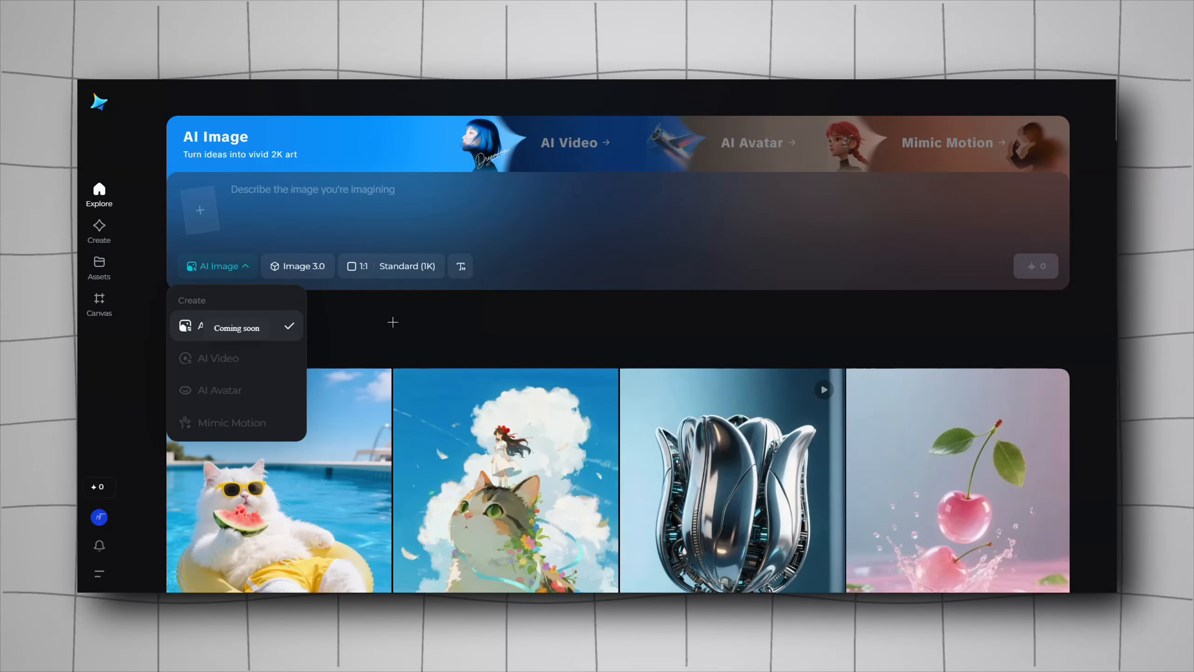
click(393, 321)
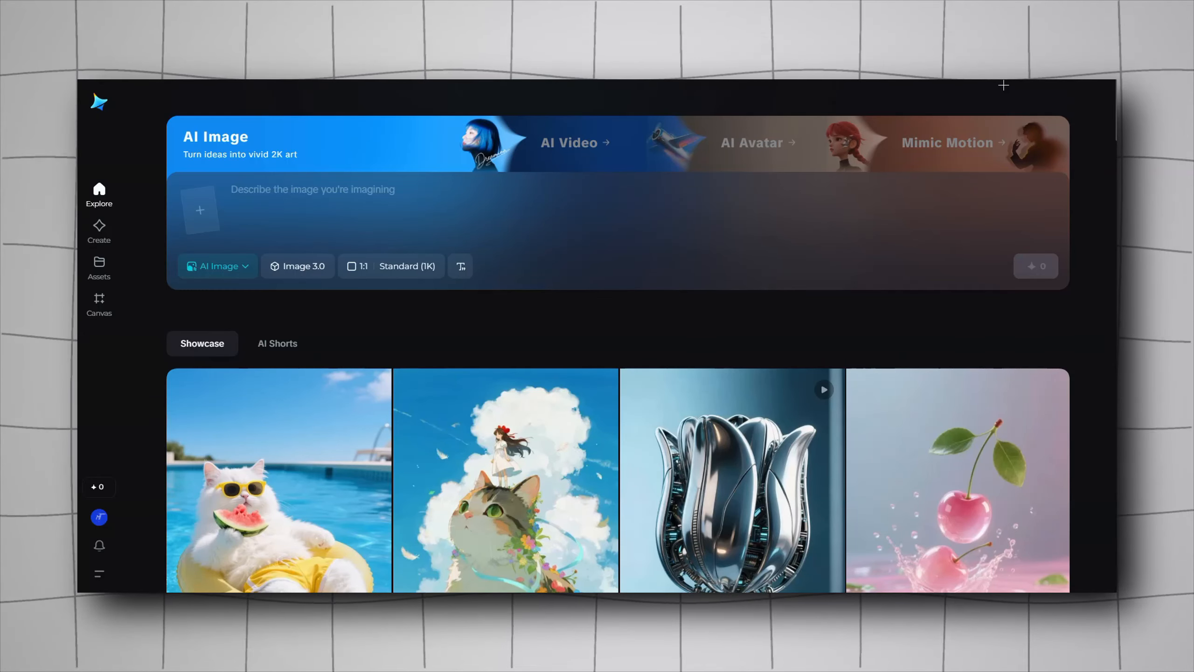
Step: Check the VPN location and switch the generator's creation type from AI Image to AI Video
click(1004, 85)
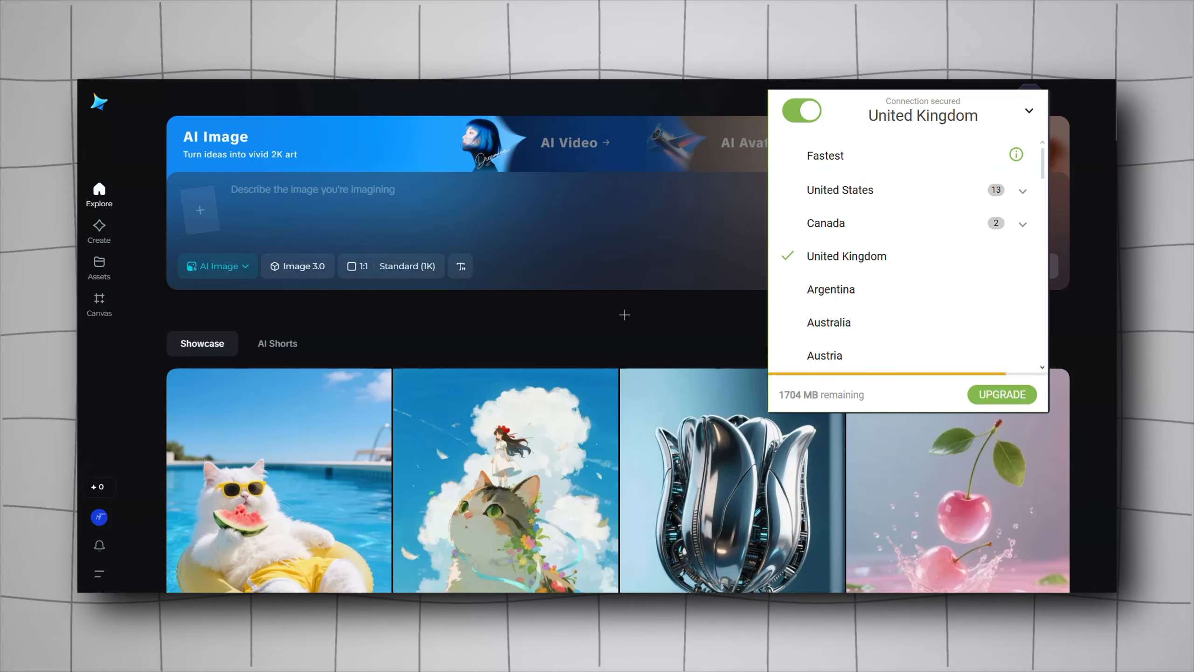
click(624, 314)
click(237, 266)
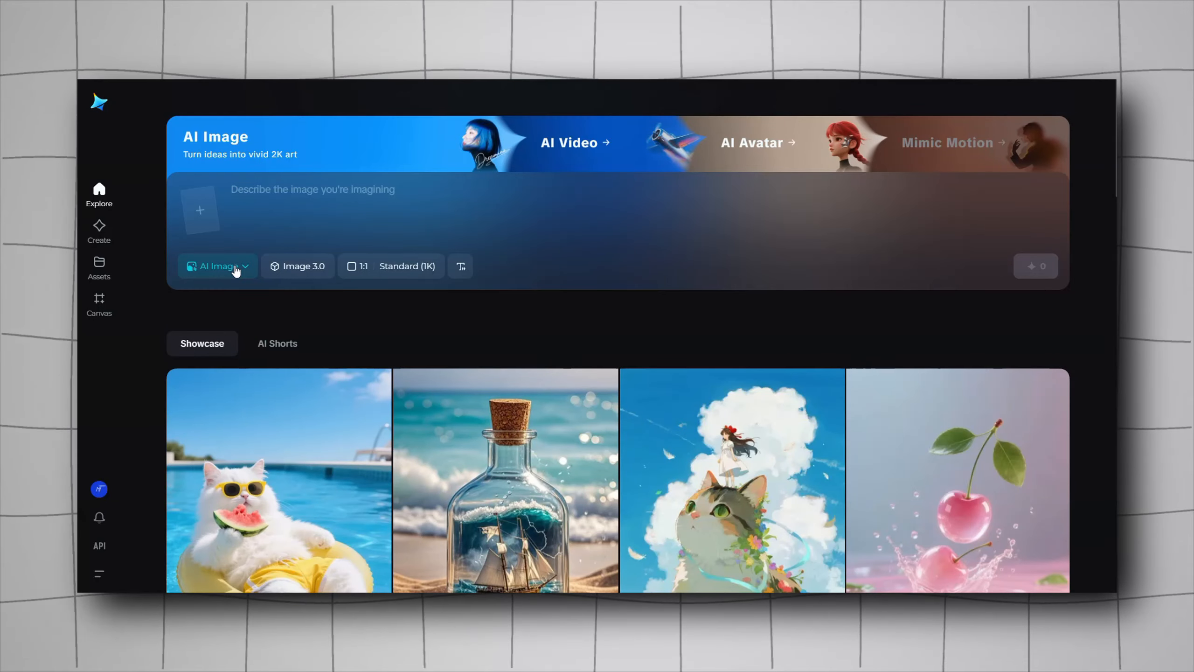
click(236, 267)
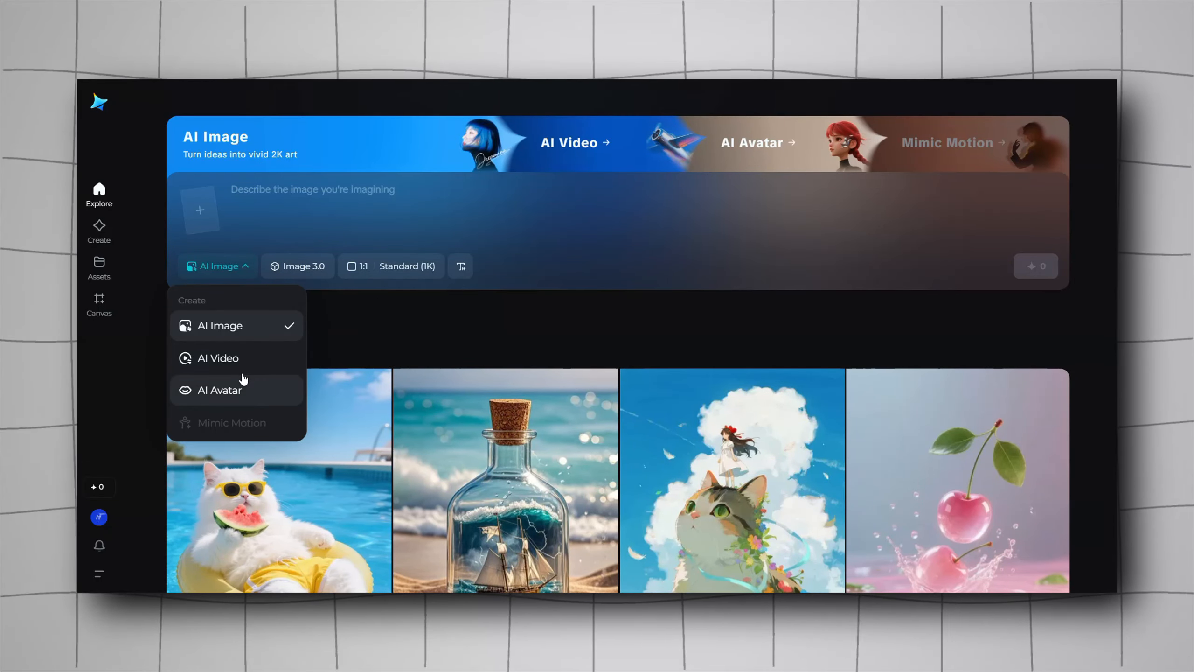
click(242, 358)
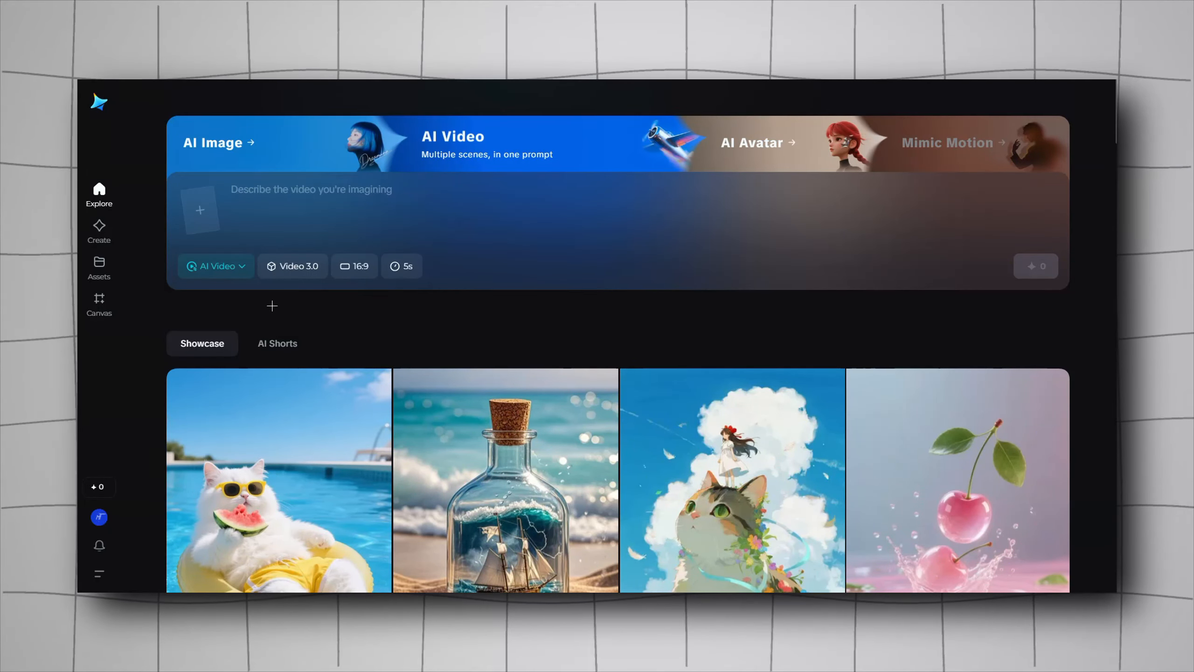
click(245, 273)
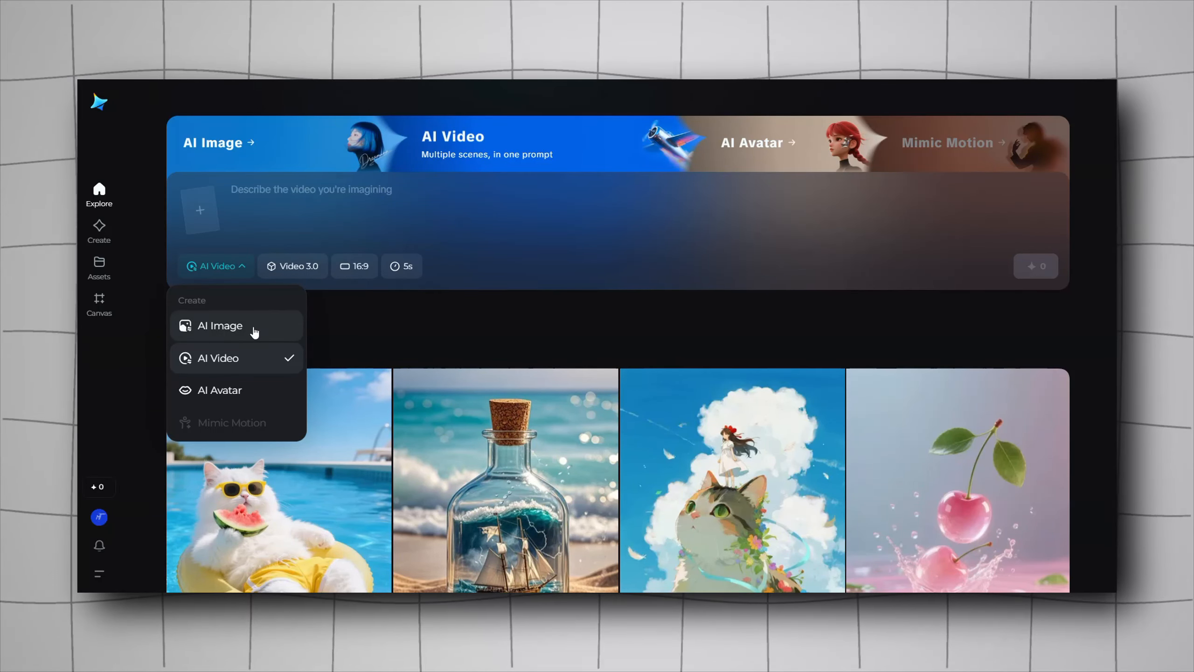
click(324, 302)
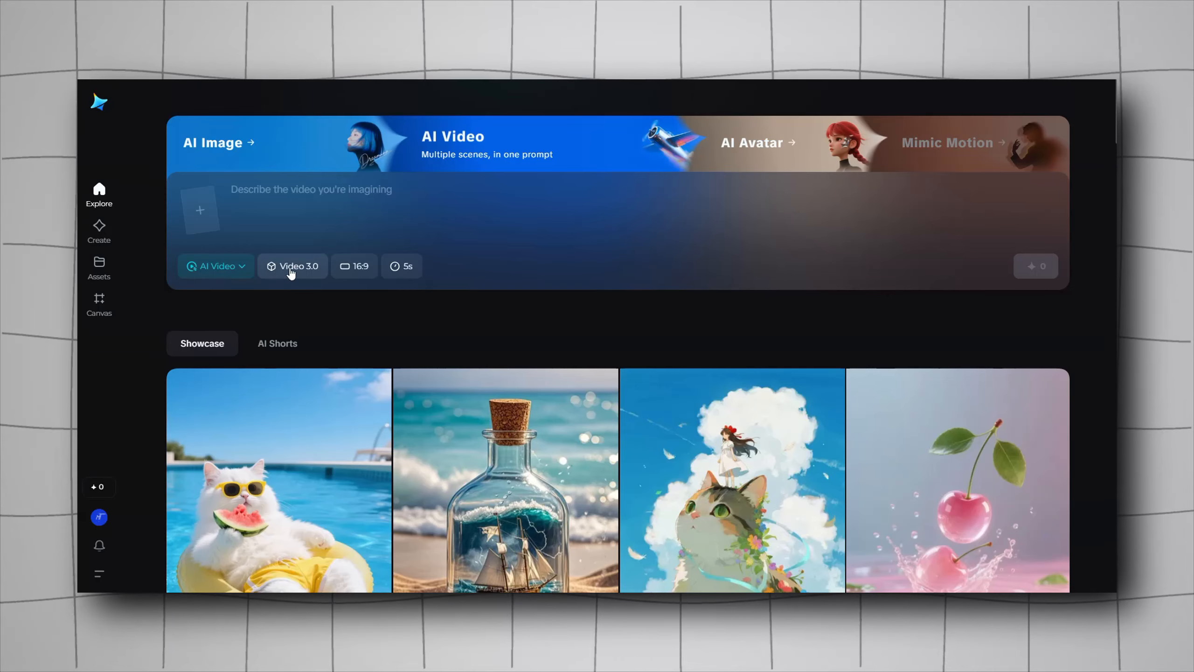
Step: Select the Video S2.0 Pro model and review its aspect ratio and duration options
click(291, 276)
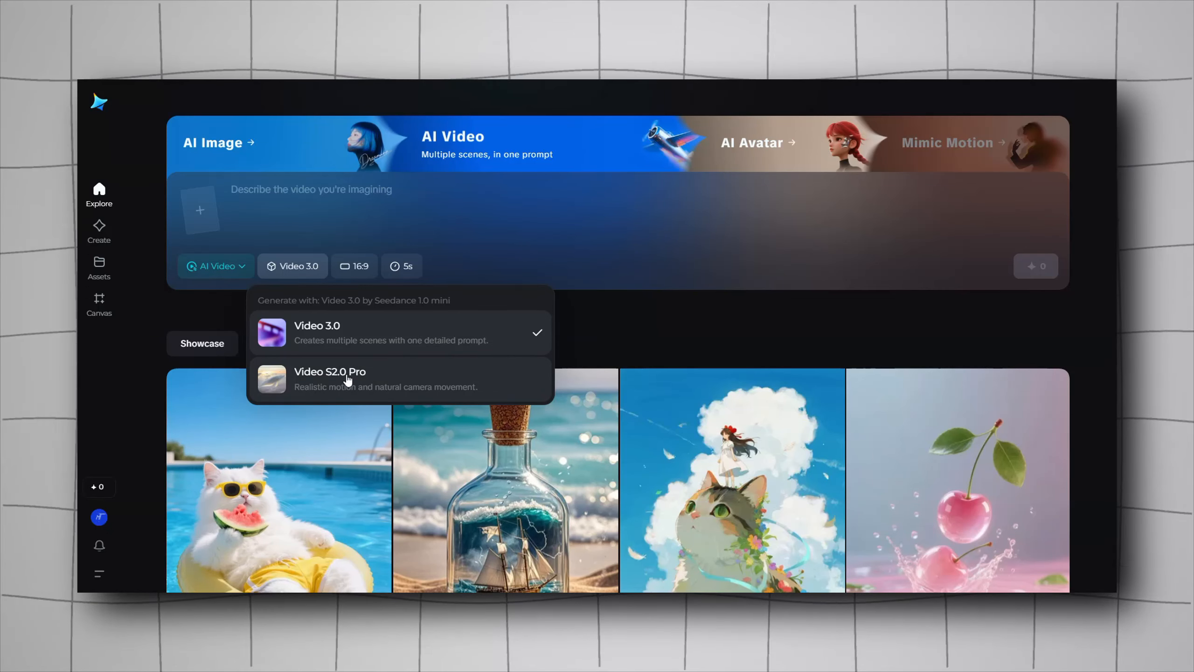
click(349, 380)
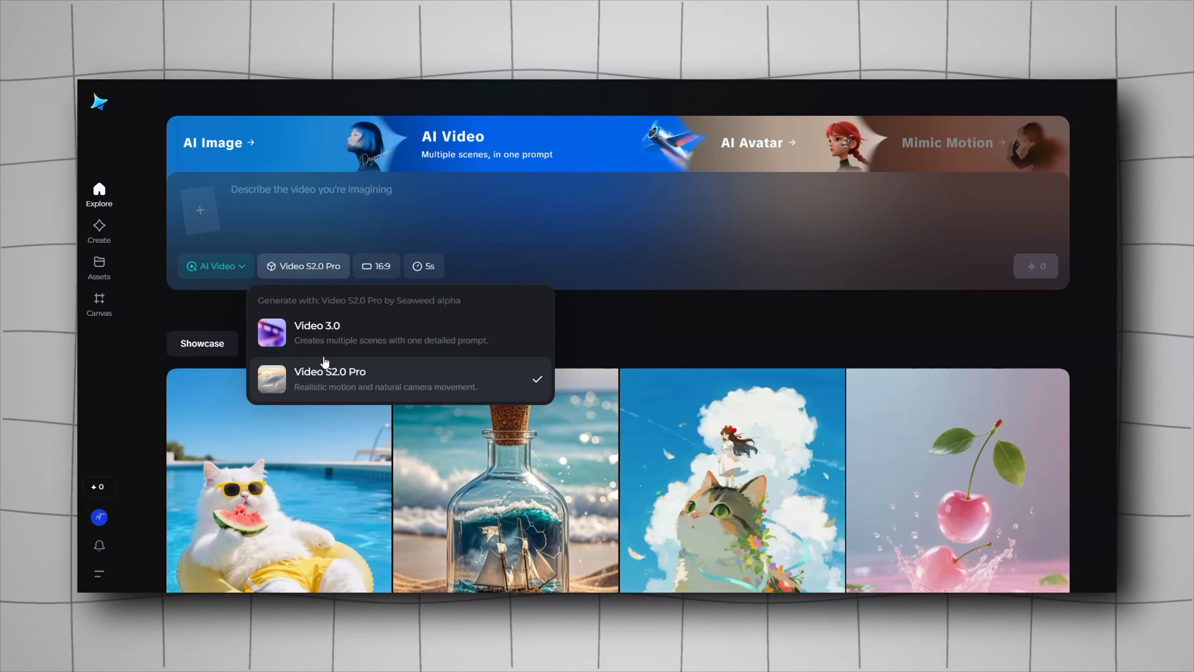
click(318, 377)
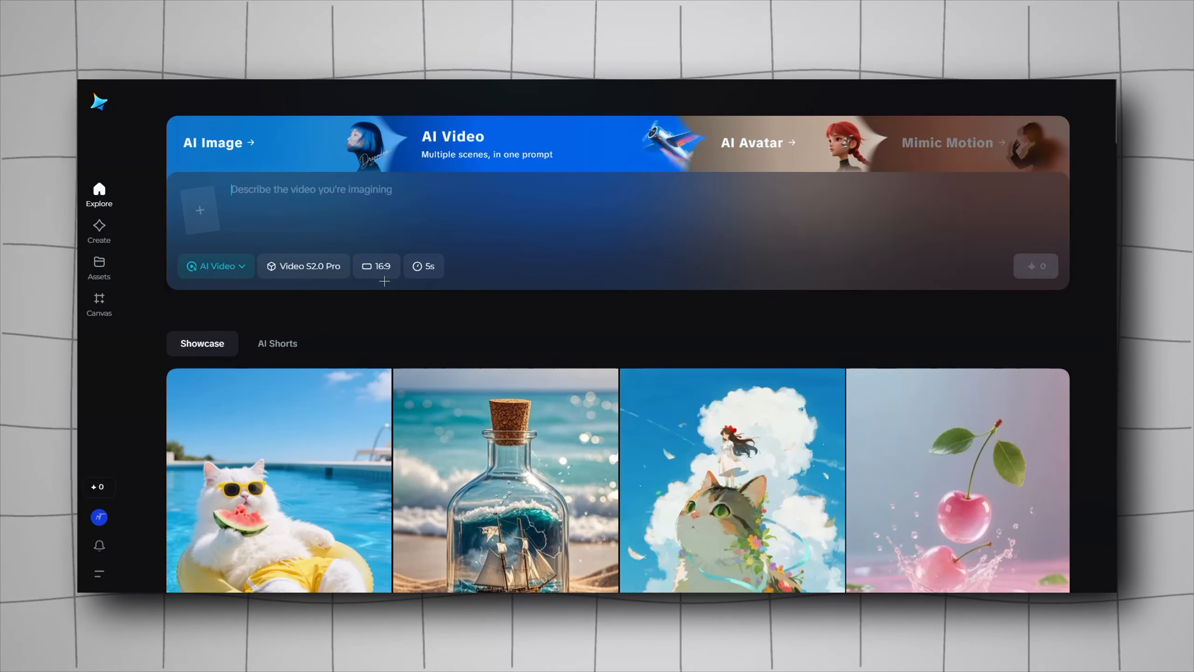
click(377, 269)
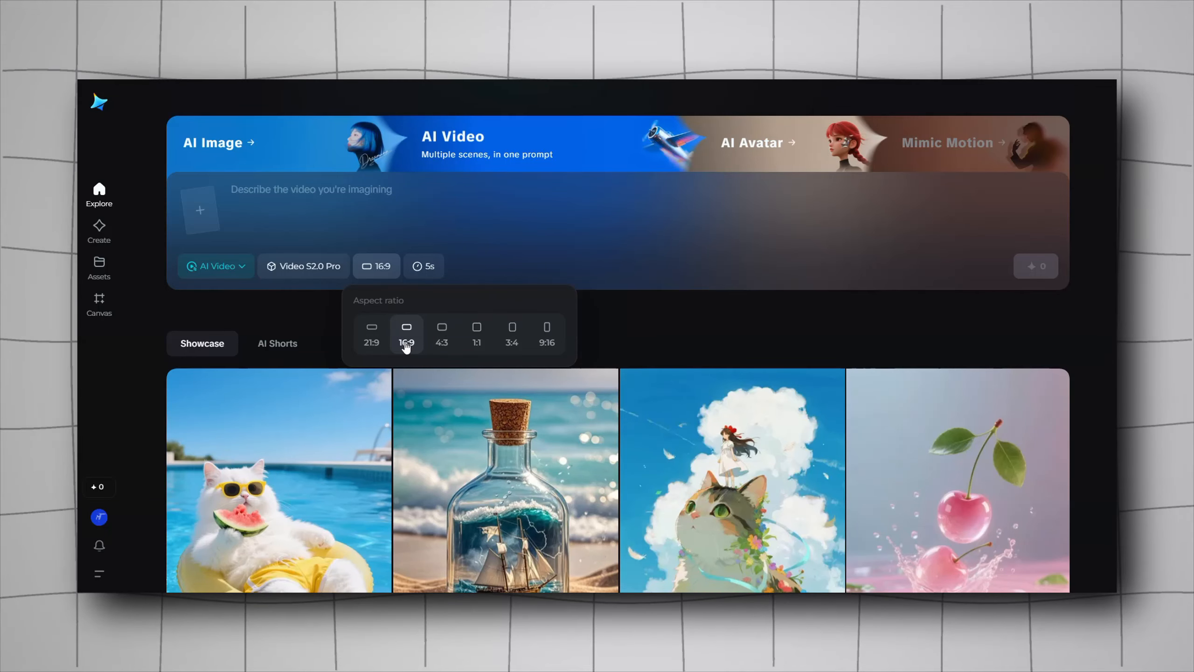
mouse_move(430, 277)
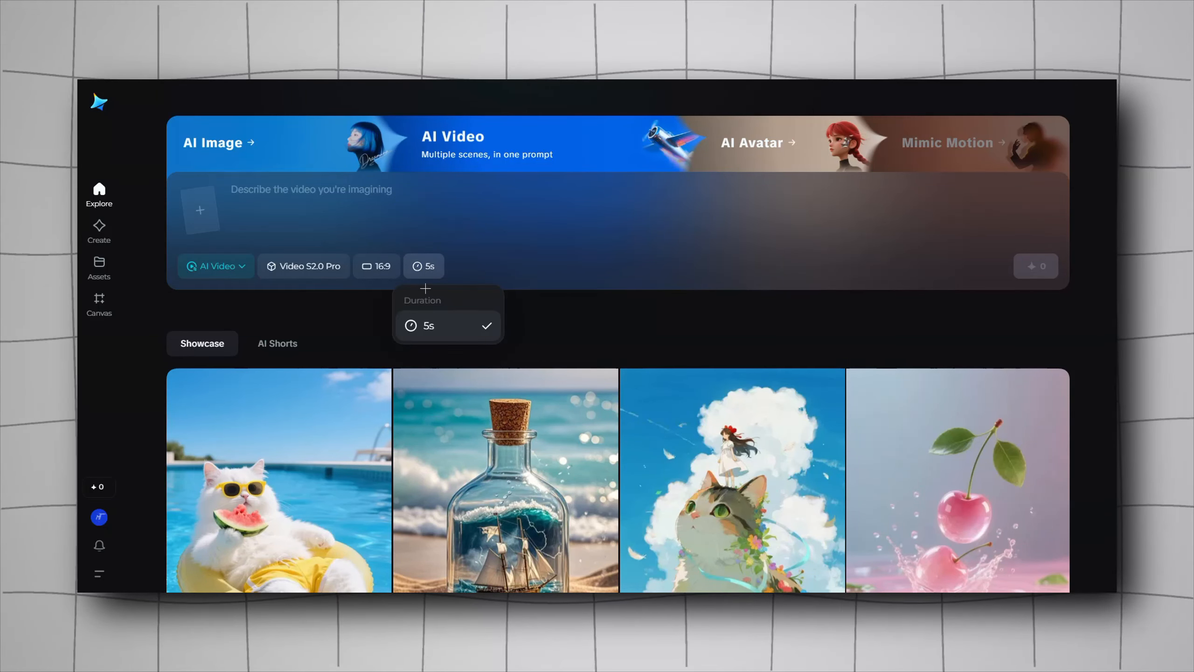
Step: Set the video model to Video 3.0 and check its duration options
mouse_move(299, 274)
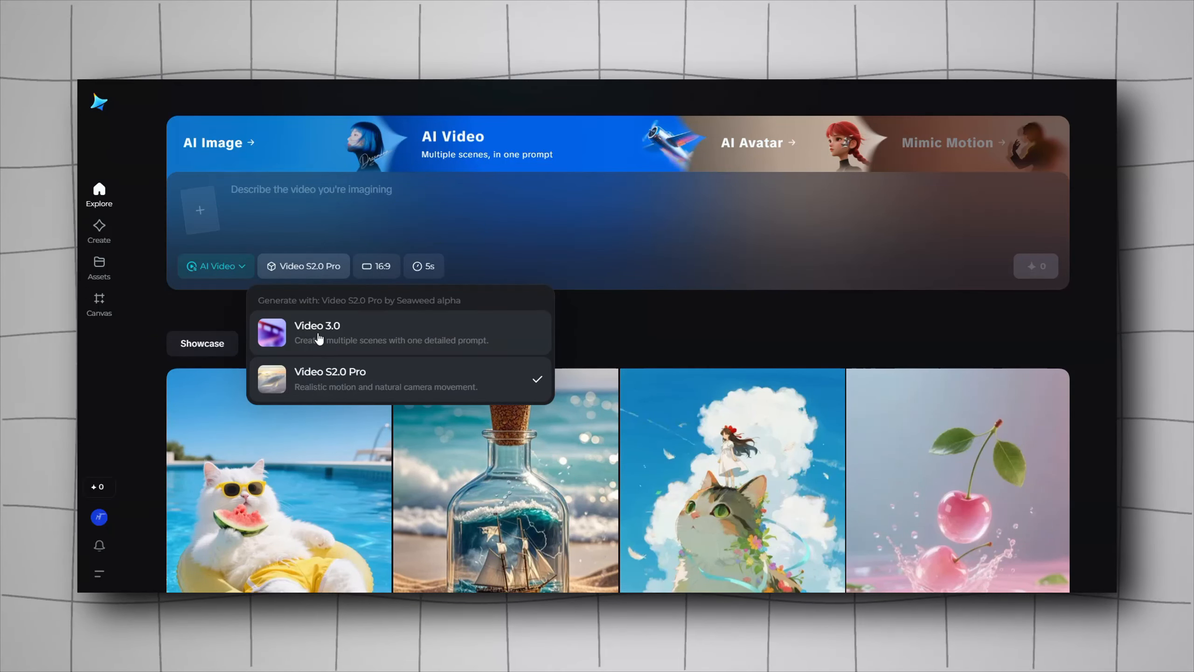
click(319, 338)
mouse_move(403, 267)
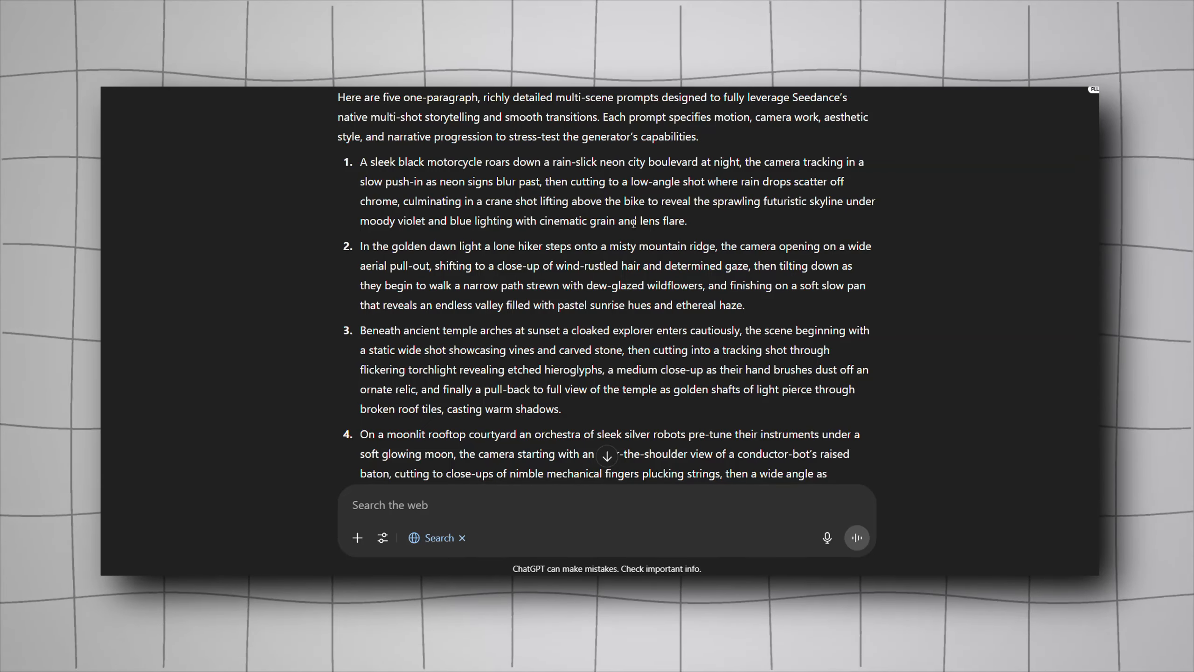
Step: Copy the sleek black motorcycle prompt from ChatGPT and generate a 16:9, 5s video from it in Dreamina with Video 3.0
drag(702, 221, 360, 162)
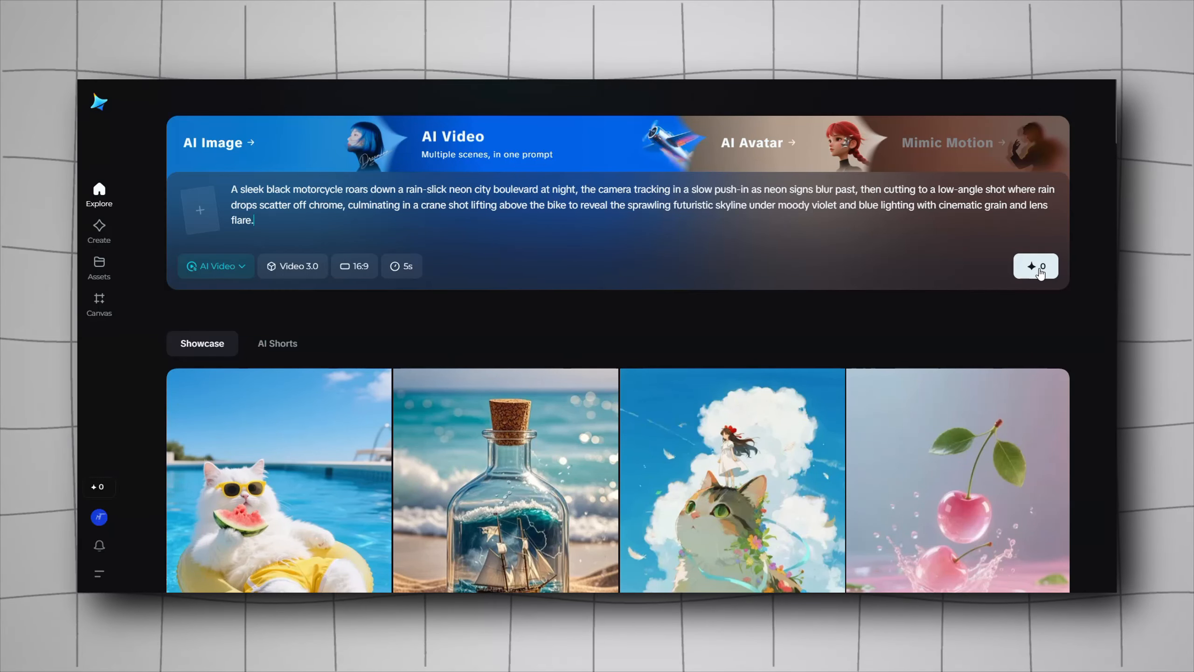
click(1039, 272)
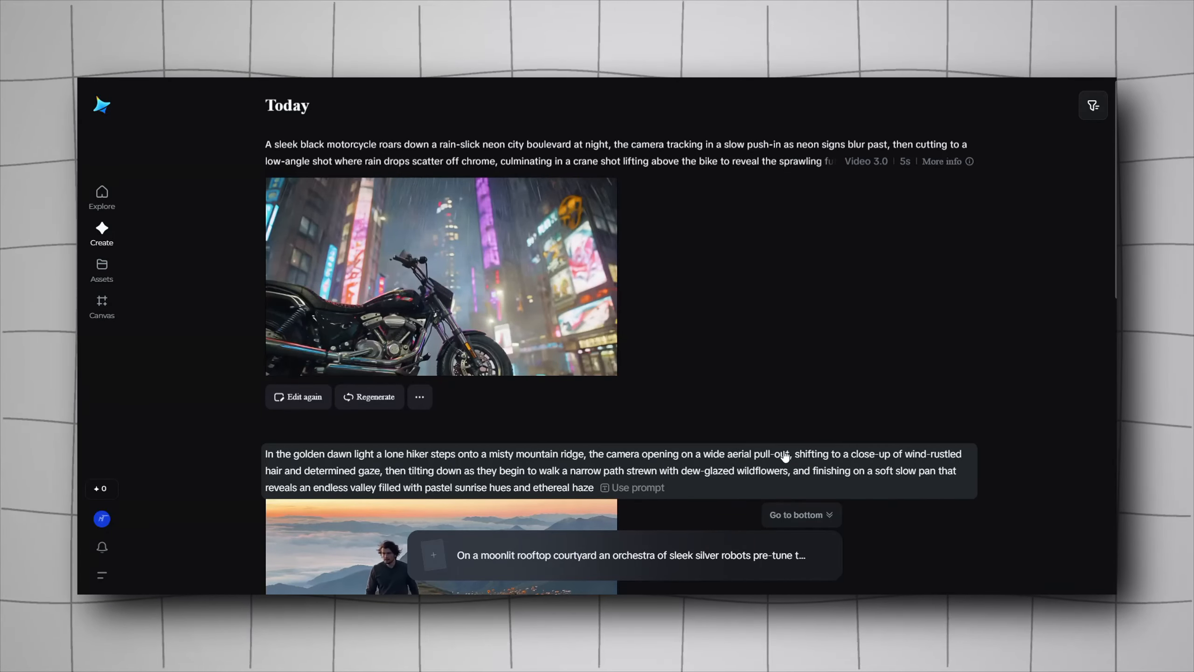
Step: Review the generated motorcycle and mountain hiker videos against their prompts
scroll(696, 427, down, 5)
scroll(825, 405, down, 5)
scroll(827, 402, up, 10)
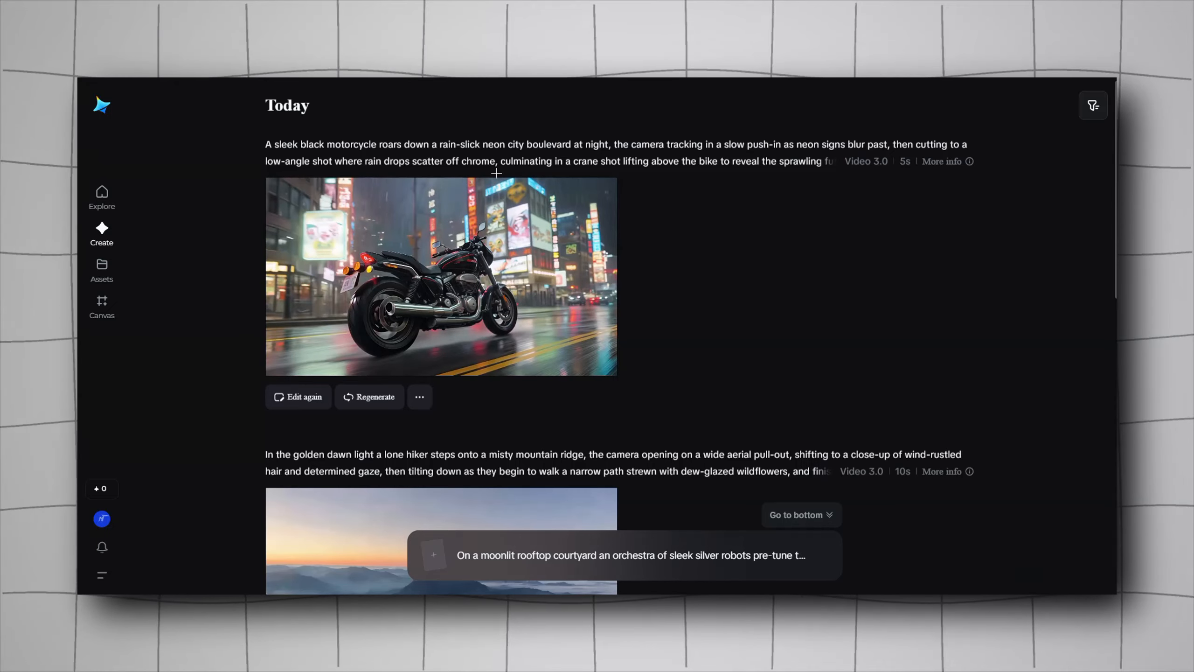
mouse_move(311, 148)
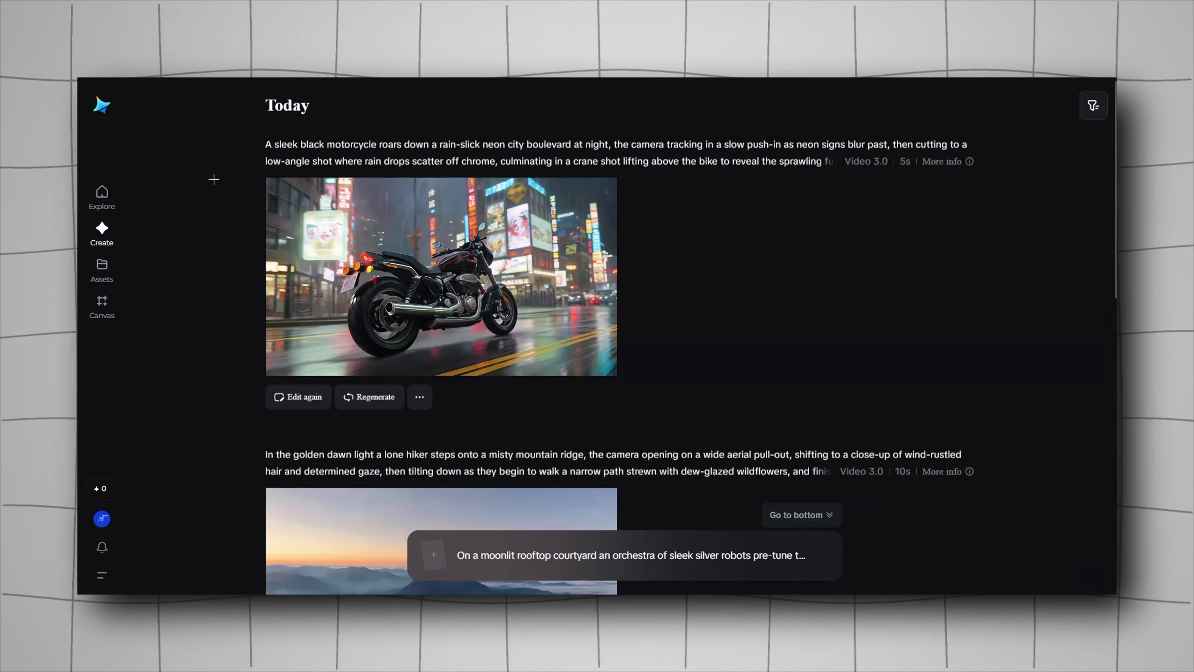
mouse_move(394, 296)
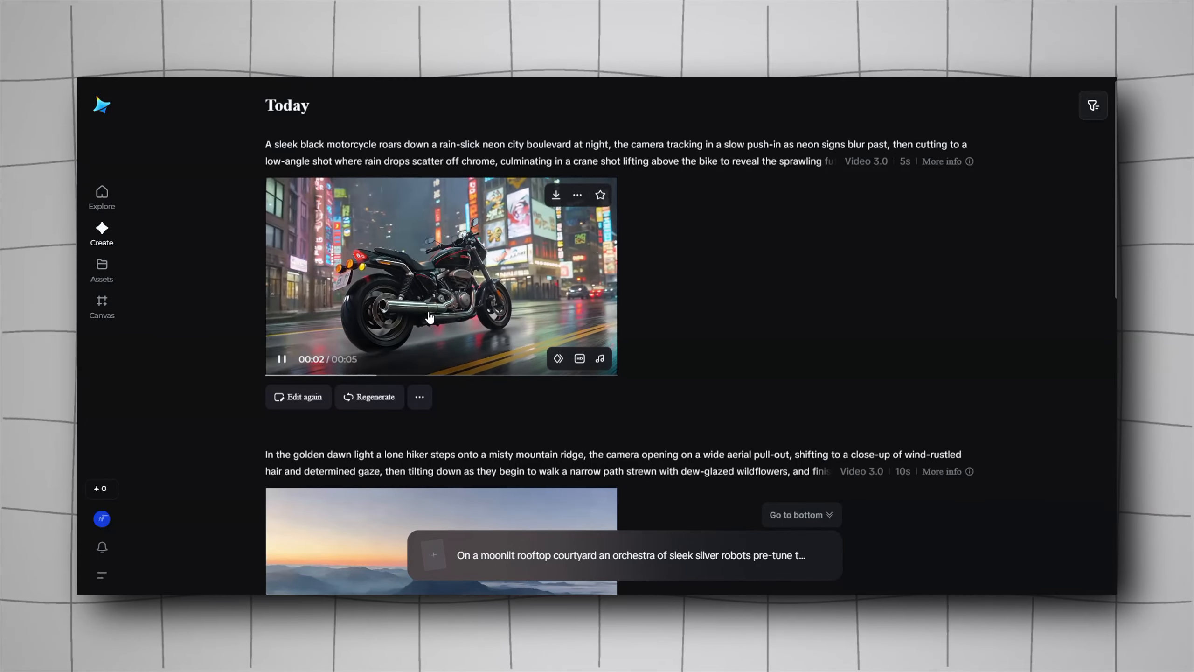
scroll(695, 301, down, 4)
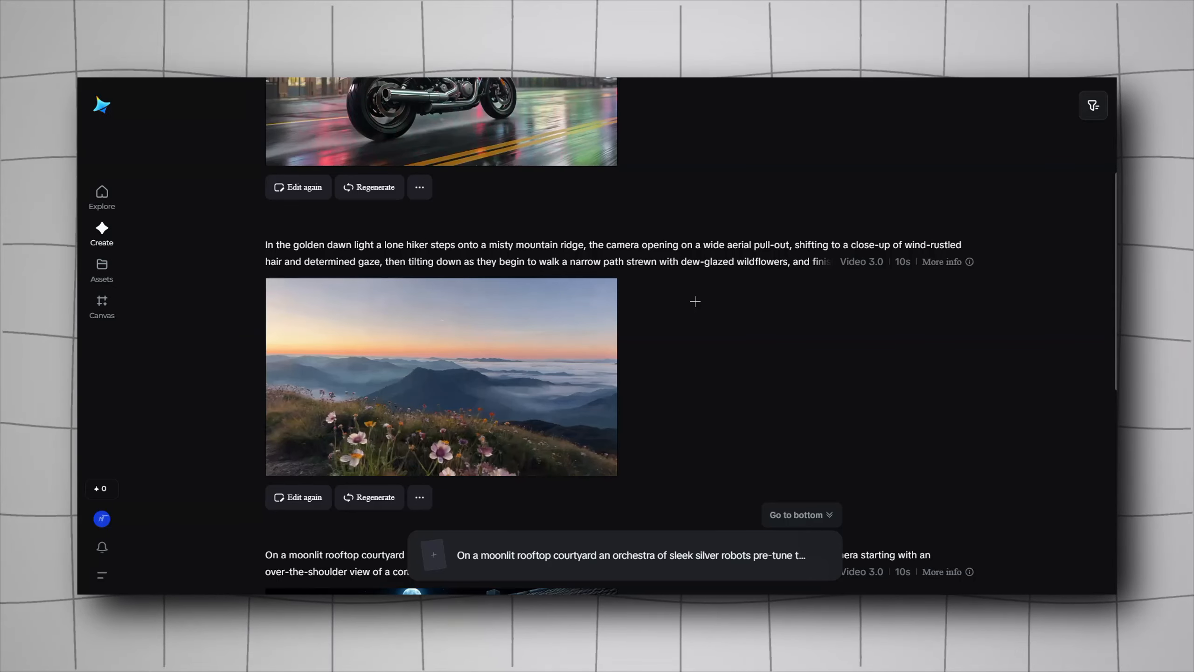
mouse_move(328, 256)
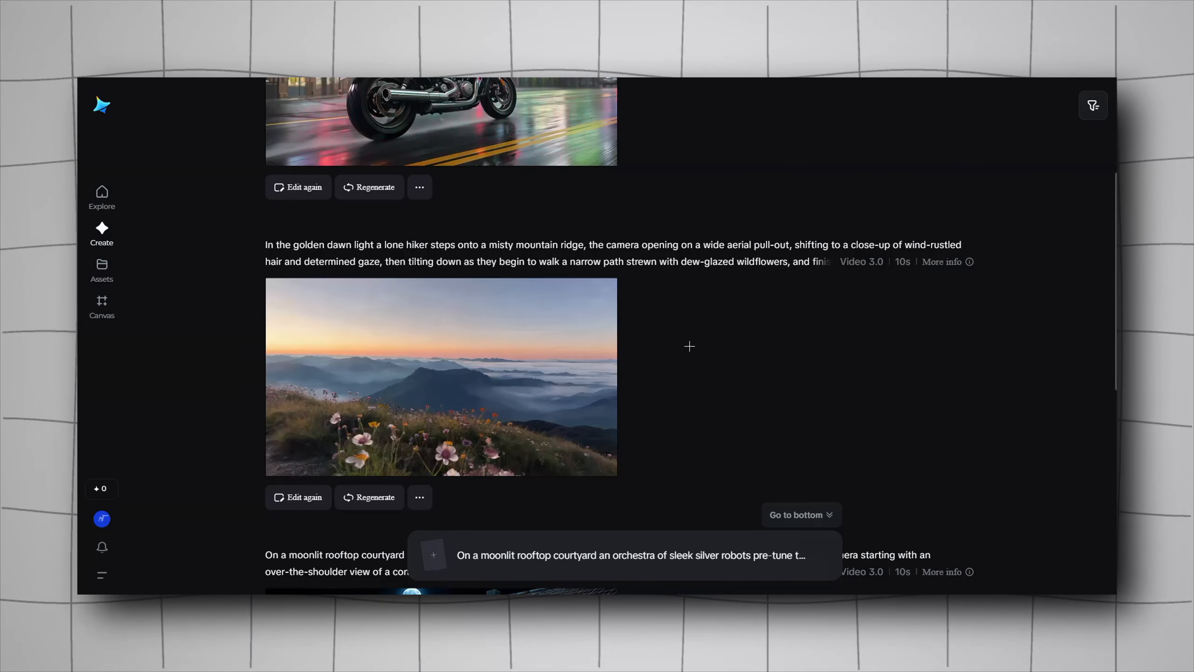
mouse_move(576, 371)
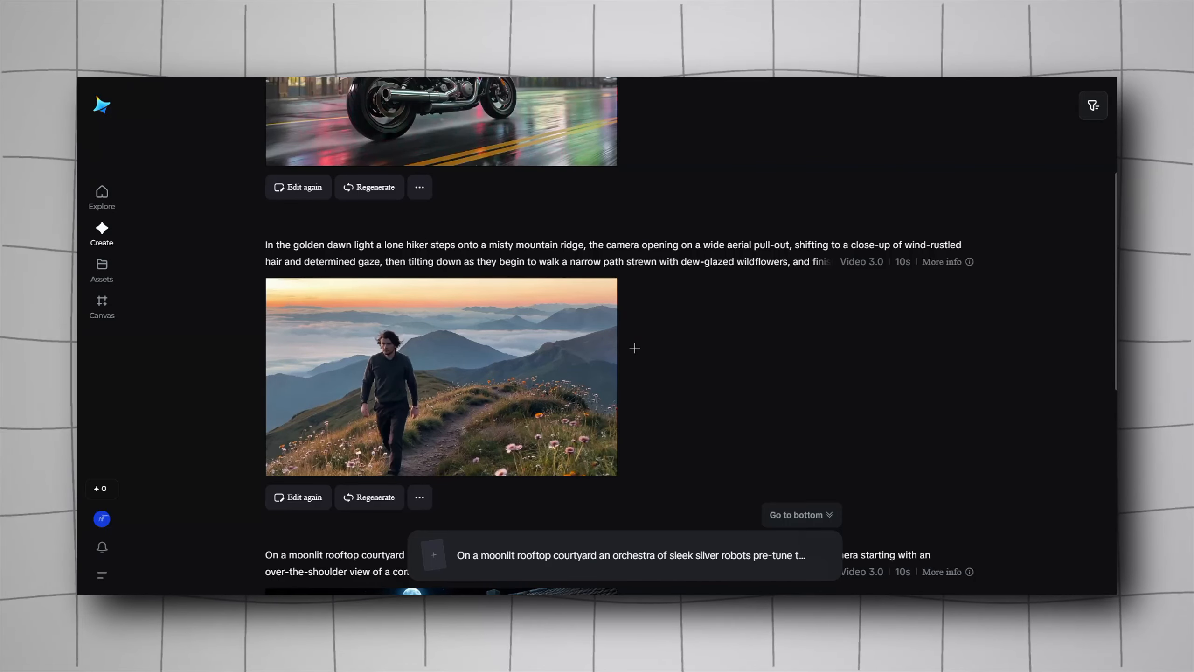
Step: Examine the generated robot orchestra video and read its full moonlit rooftop courtyard prompt
scroll(635, 348, down, 5)
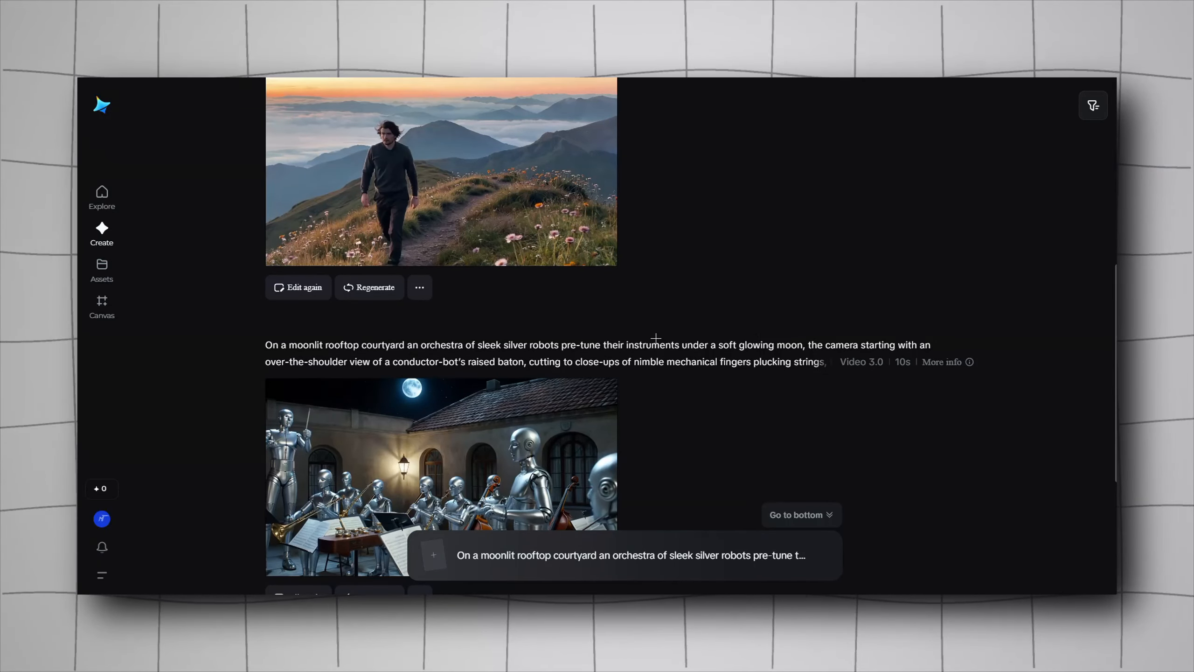
mouse_move(642, 348)
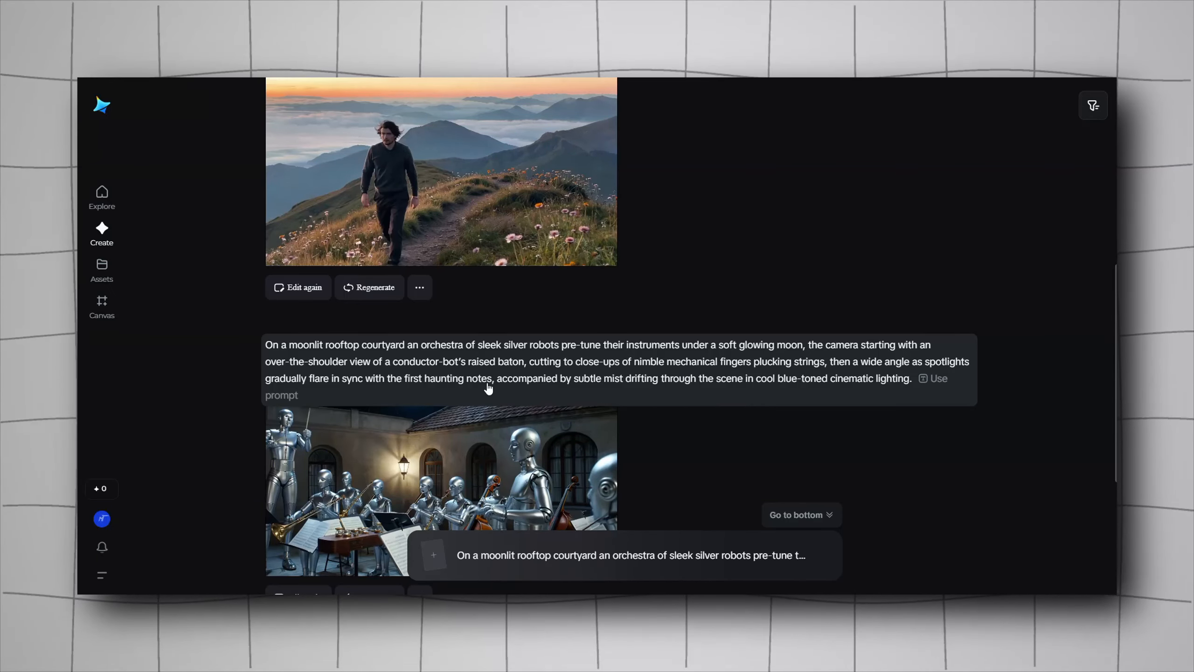
scroll(517, 386, down, 2)
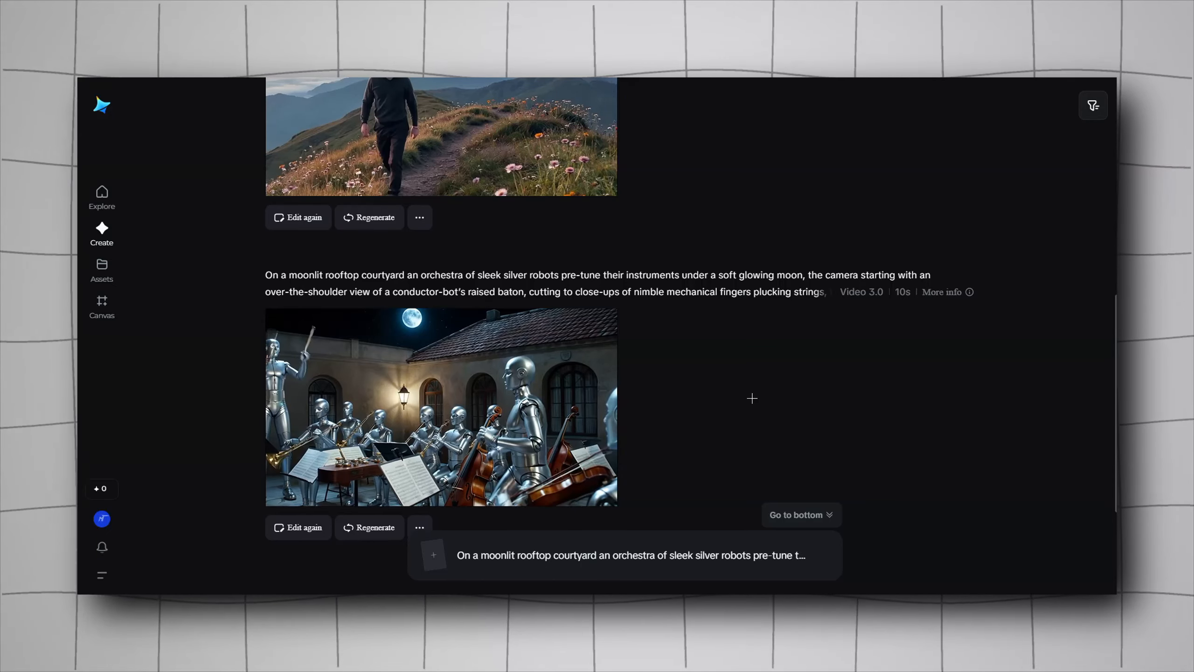
scroll(753, 399, up, 2)
Step: Generate a soundtrack for the robot orchestra video based on its first frame and select Soundtrack2
scroll(753, 398, down, 5)
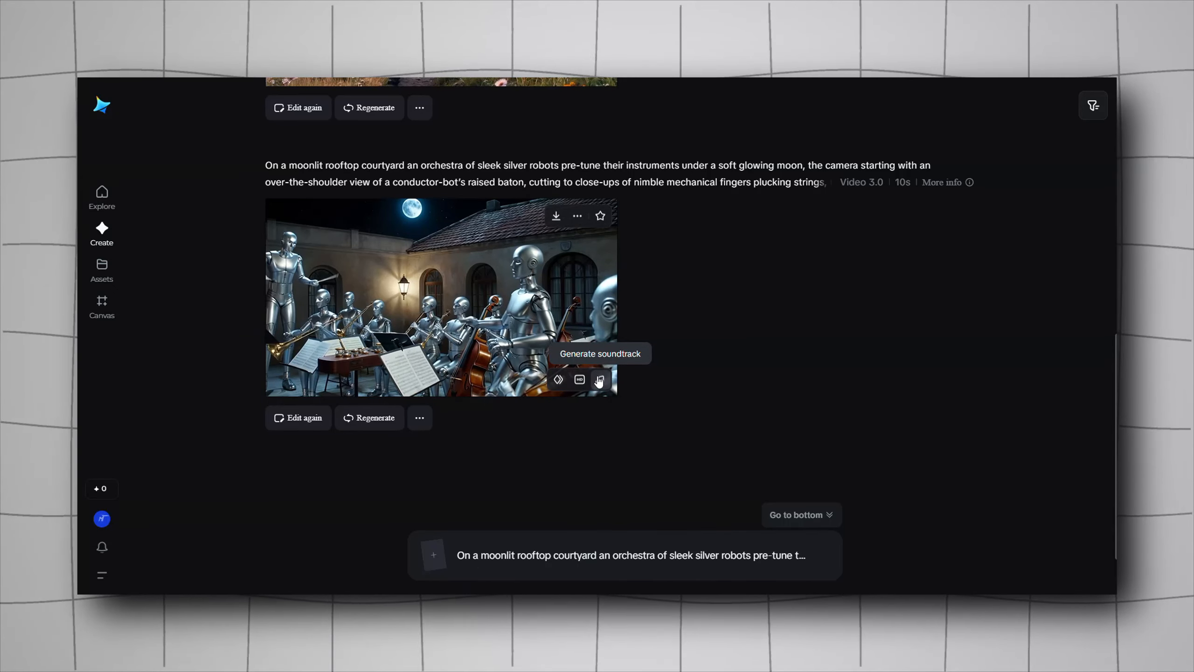
click(599, 380)
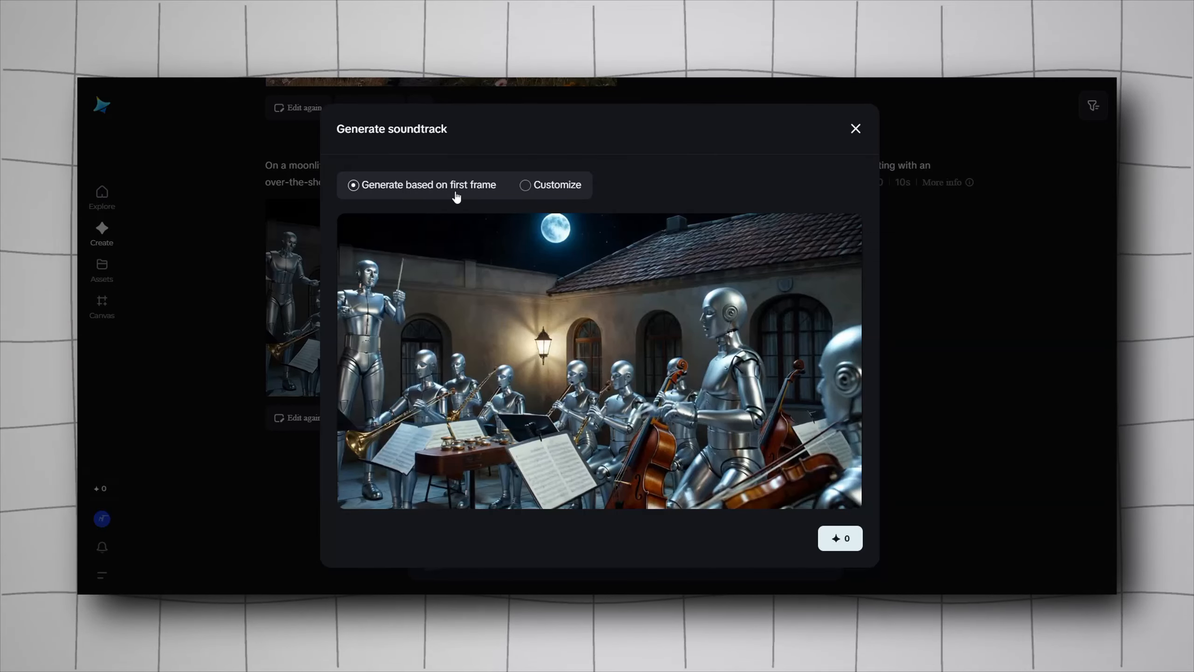
click(525, 186)
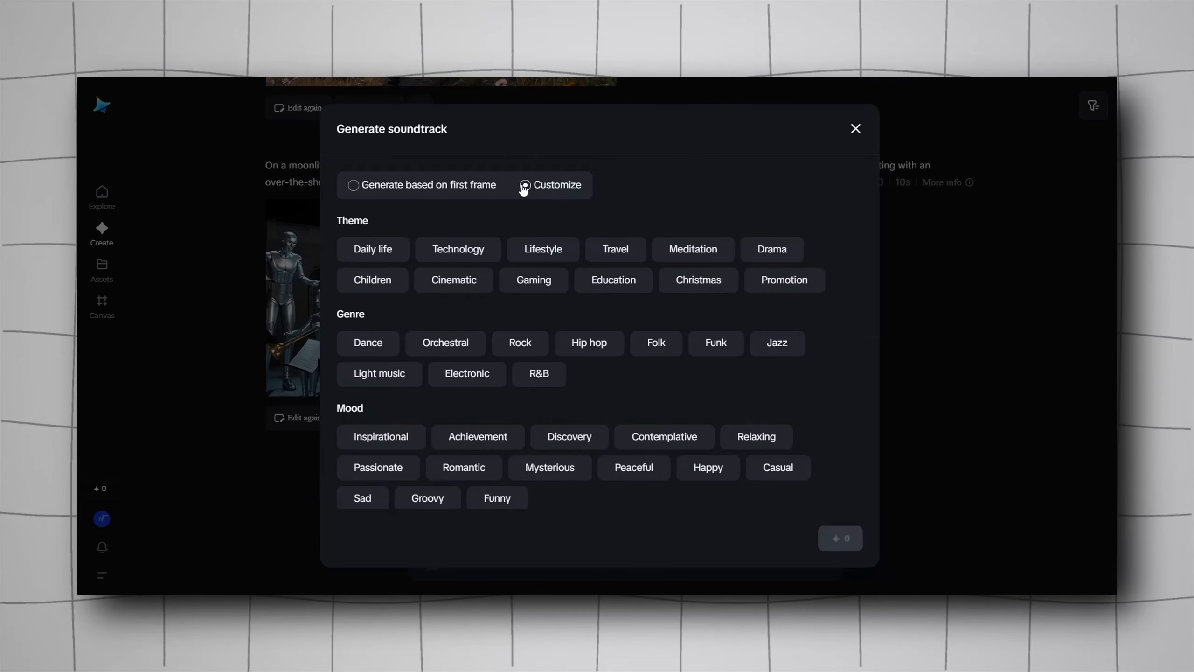
click(381, 184)
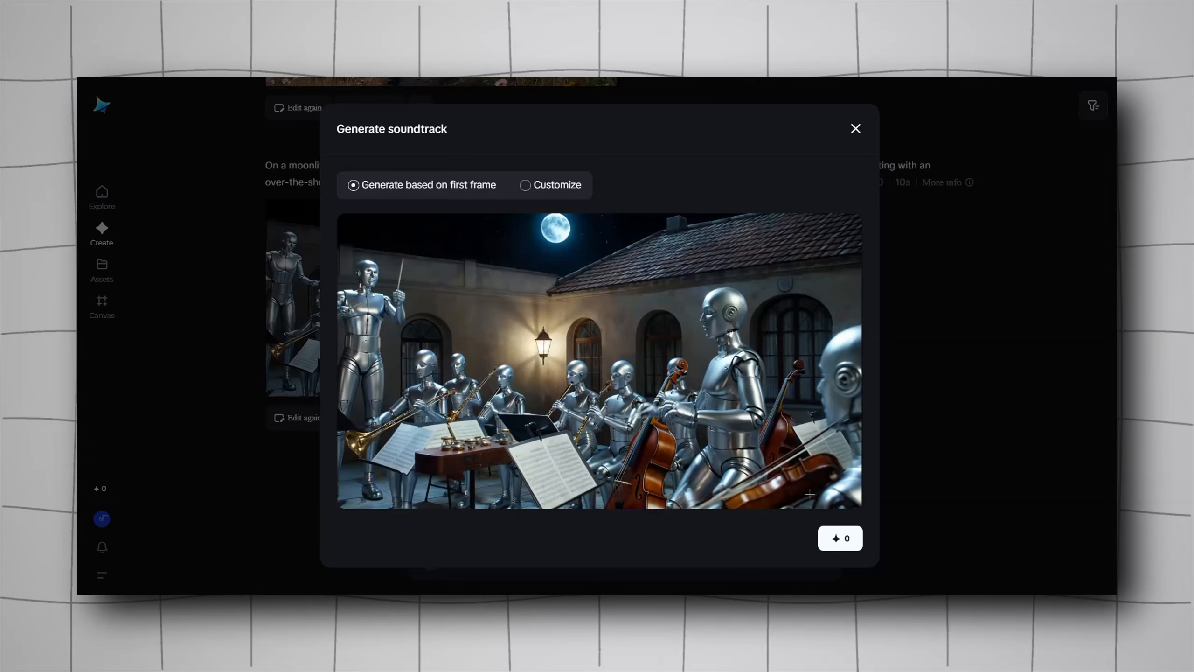
click(840, 538)
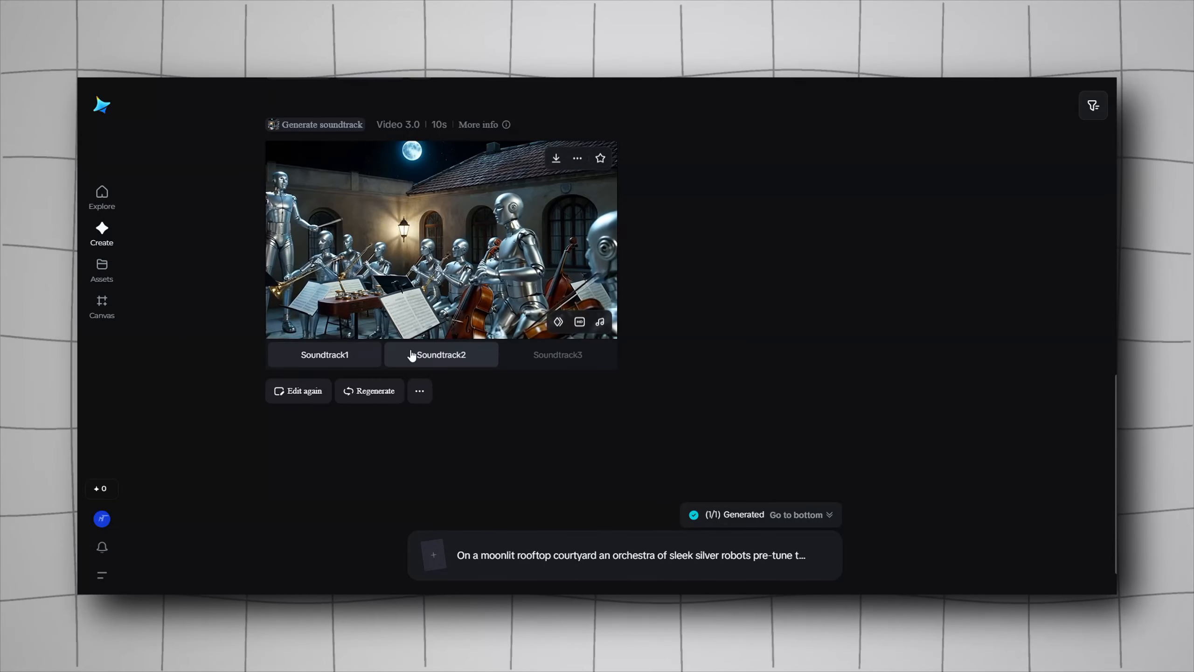
click(430, 361)
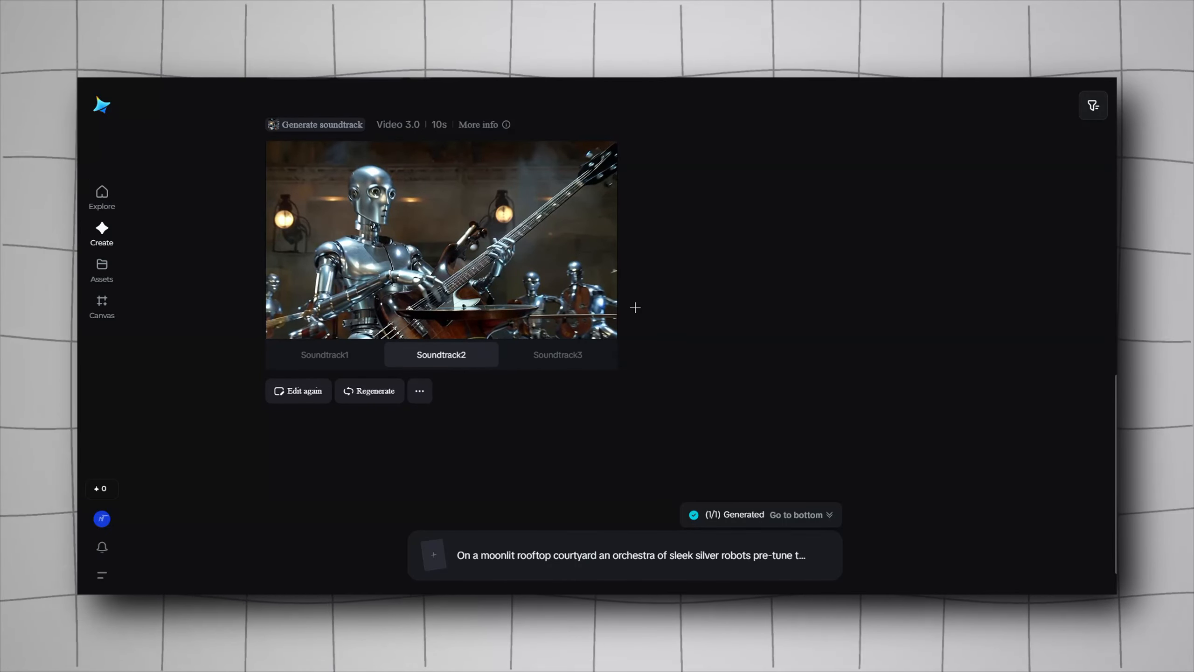
Step: Set the video model to Video S2.0 Pro and replace the prompt with ChatGPT's lone surfer at dawn prompt
scroll(631, 365, down, 2)
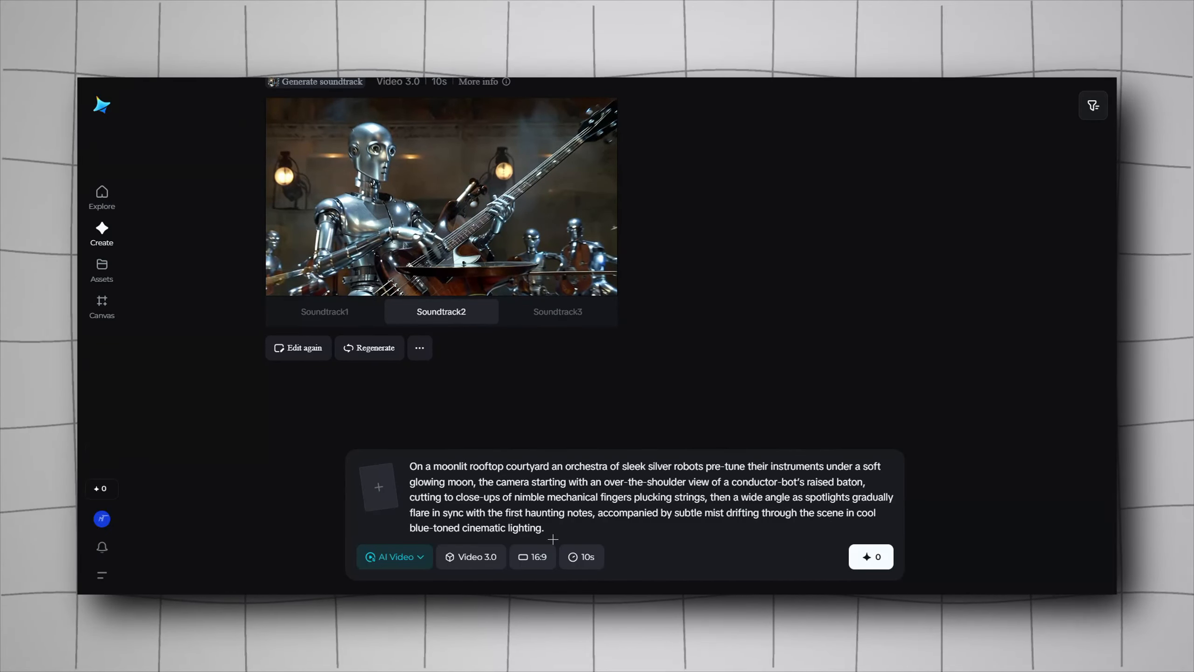
drag(550, 534, 422, 463)
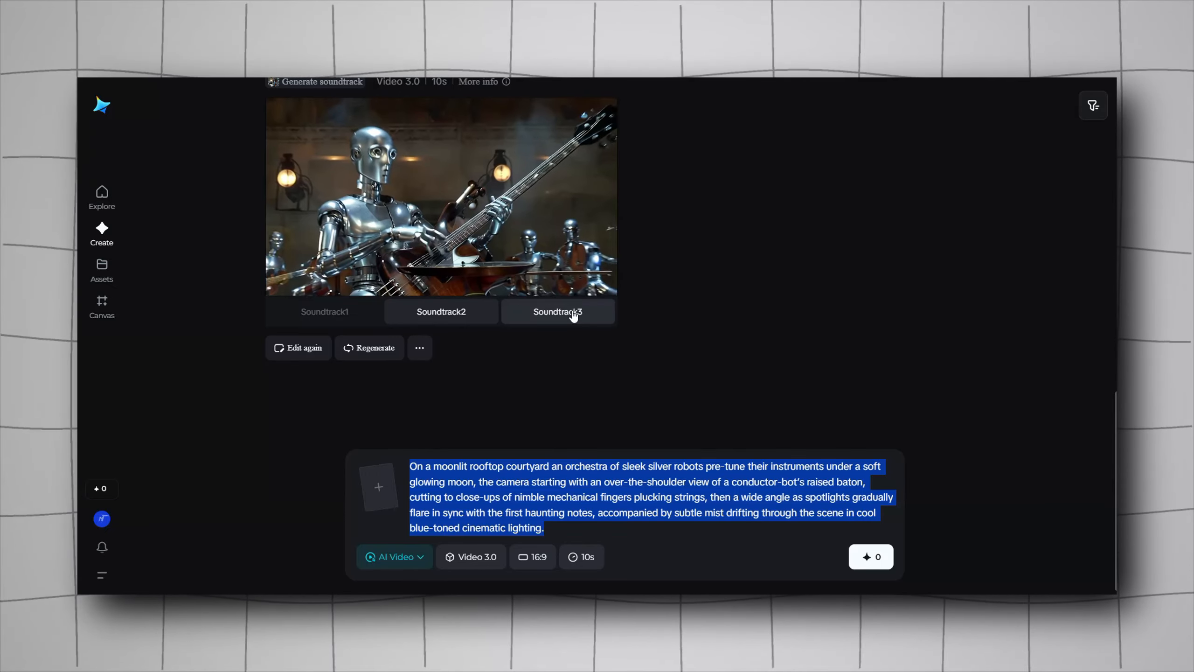
click(471, 557)
click(493, 519)
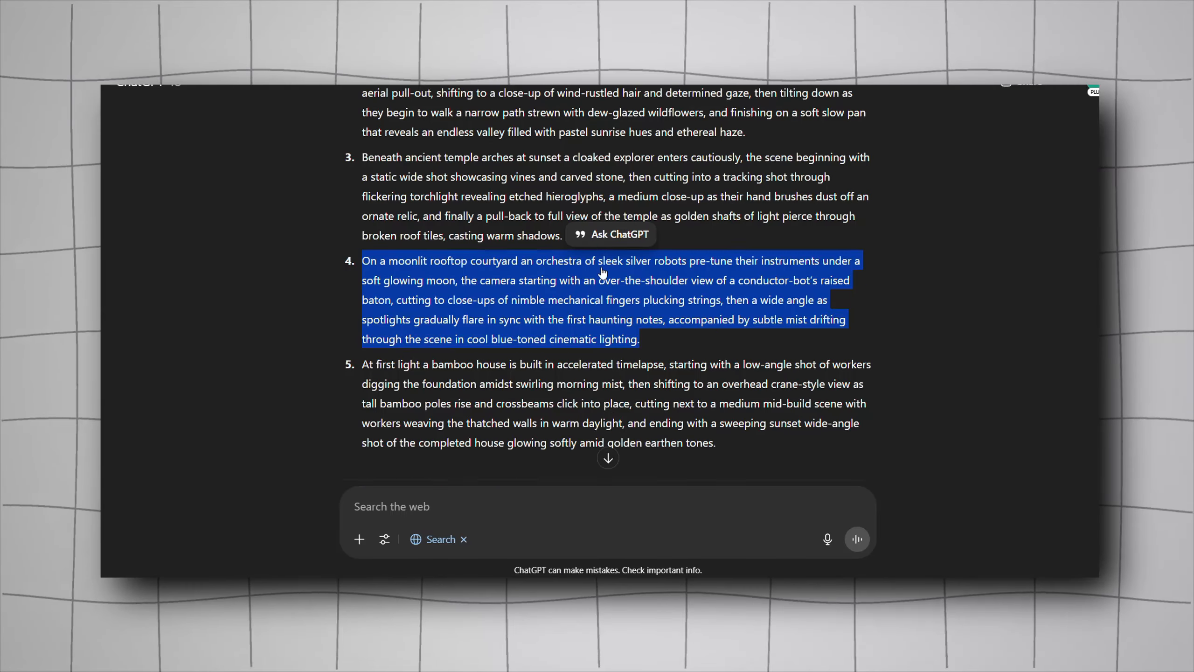
scroll(600, 271, down, 15)
scroll(599, 271, up, 10)
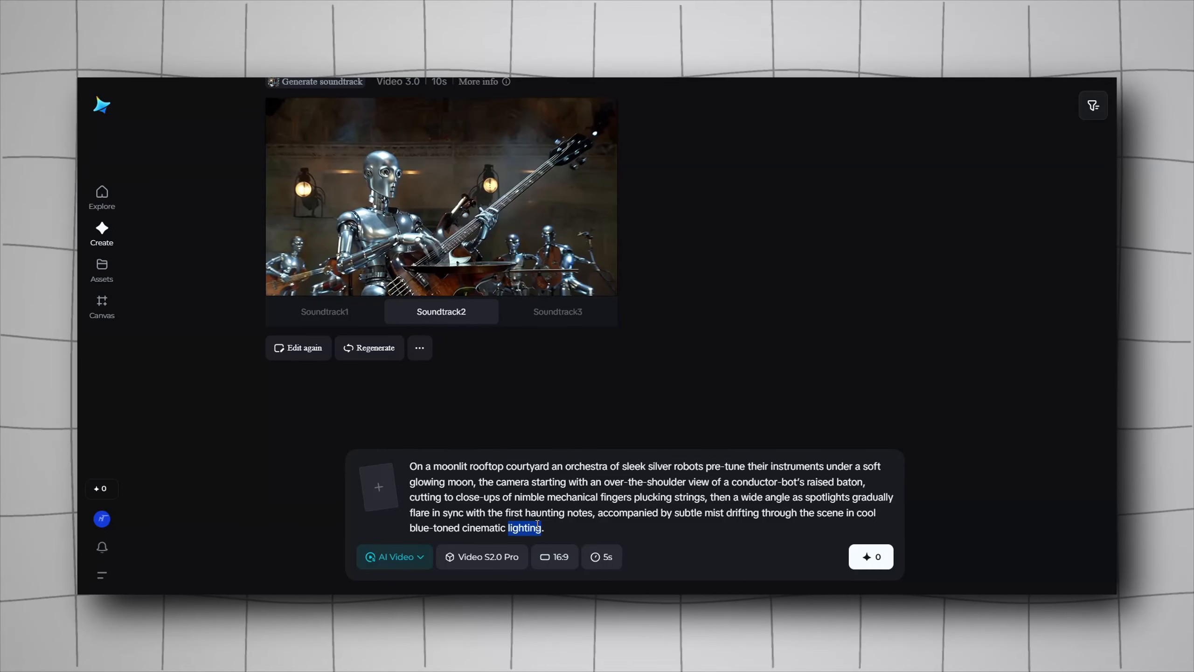
triple_click(537, 524)
text(A lone surfer rides a gentle breaker at dawn, the camera locked in a smooth, low-angle tracking shot beside the board, golden light dancing on the water’s surface and framing the silhouette against pastel sky, with soft mist rising and subtle lens flare to evoke calm energy.)
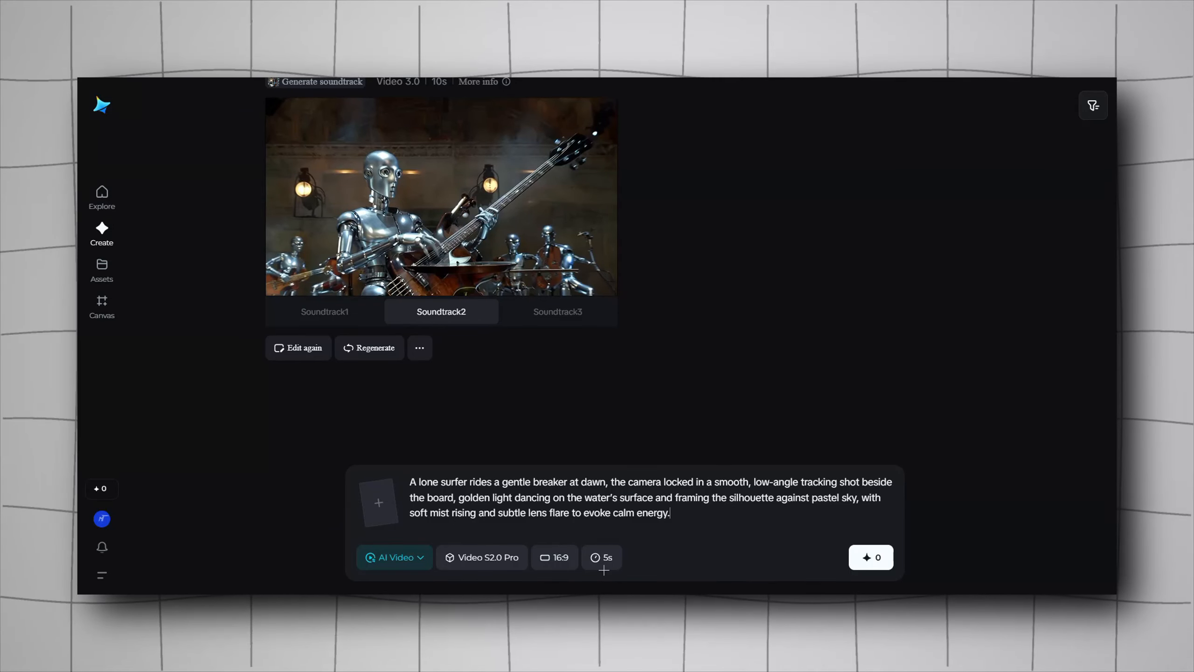
Step: Set the aspect ratio to 9:16 and generate the 5s surfer video
mouse_move(554, 558)
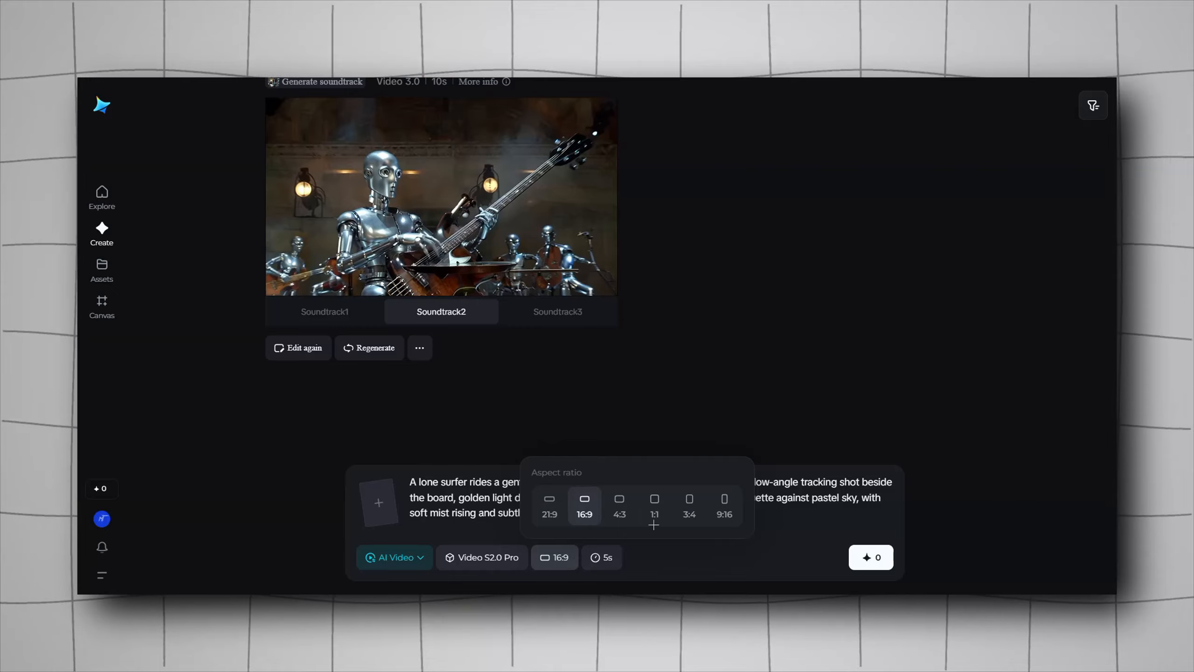
click(723, 516)
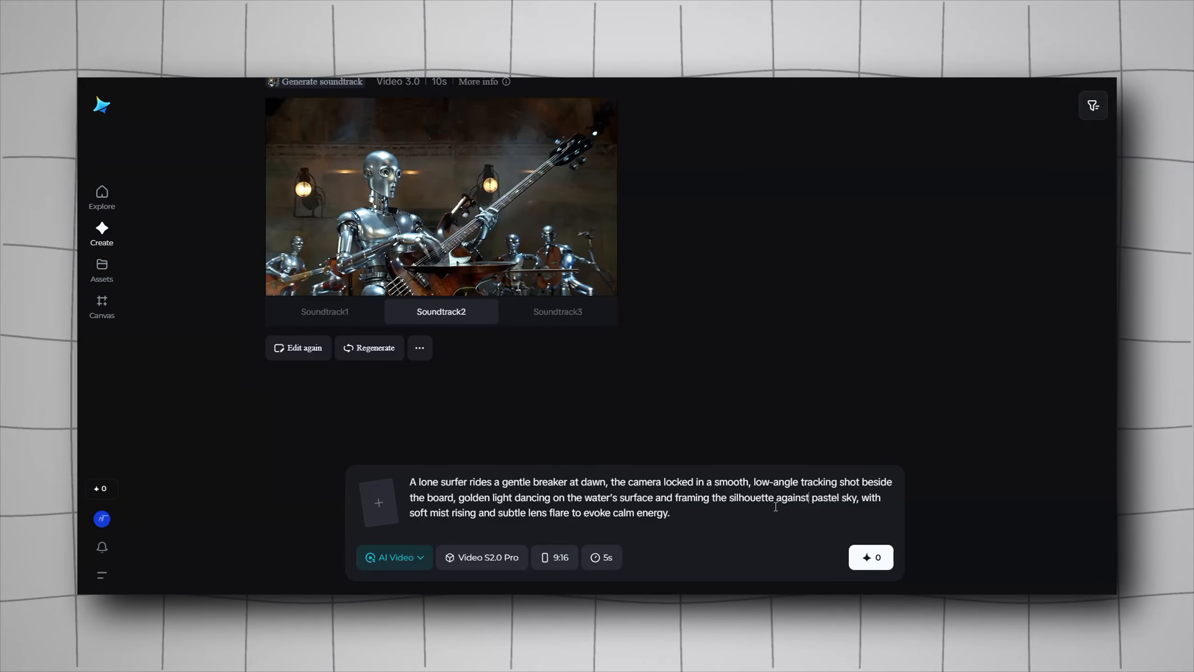
click(868, 560)
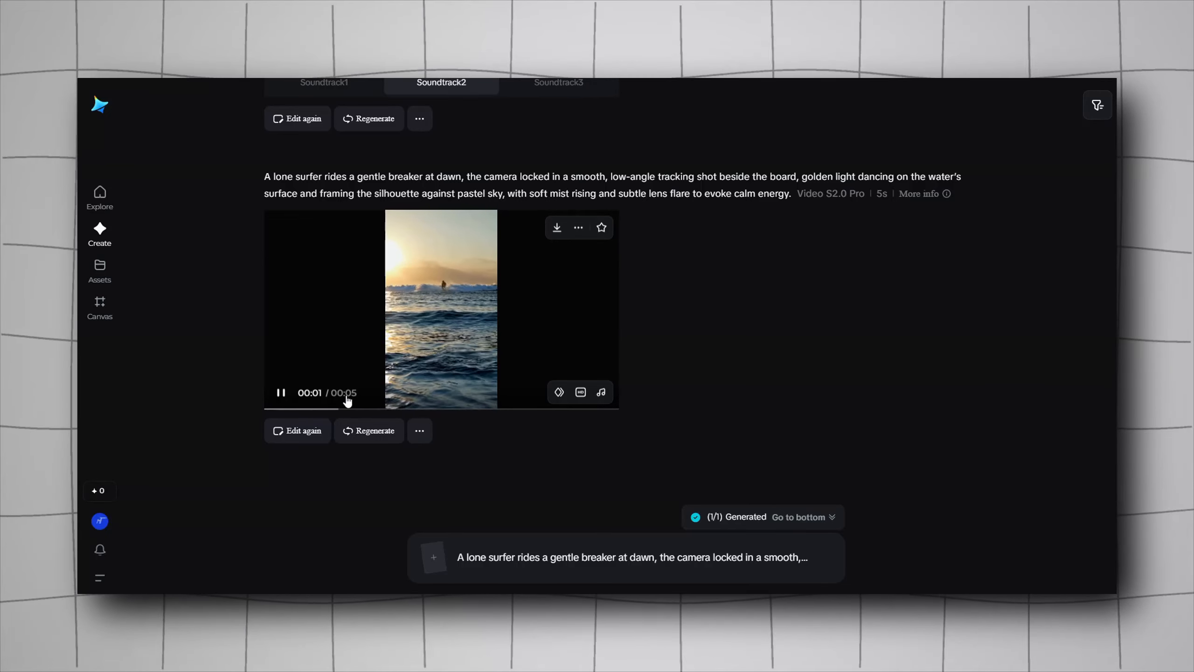
Step: Play the generated surfer video and look back over the earlier robot orchestra results
click(280, 394)
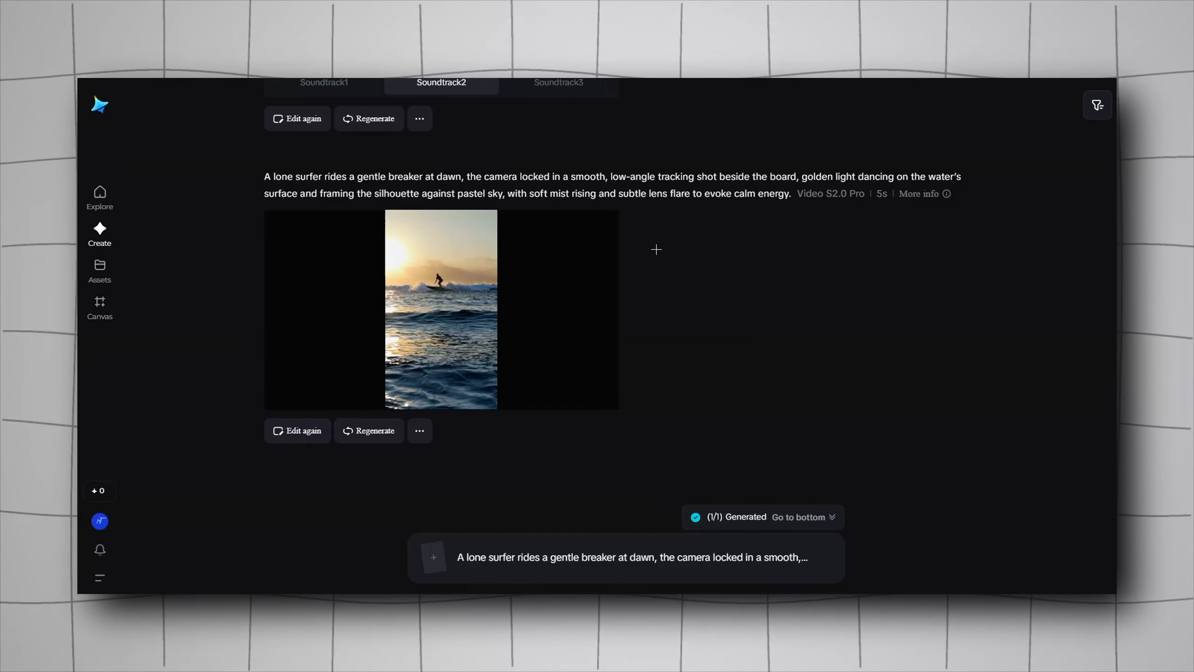
scroll(657, 264, up, 3)
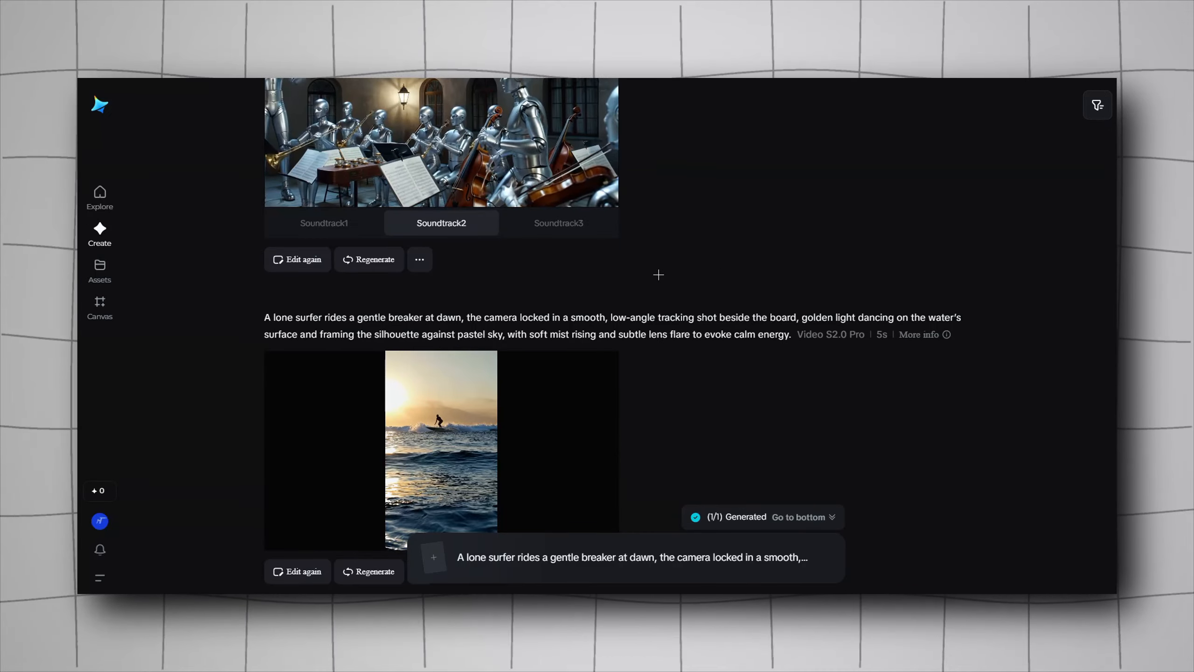
scroll(659, 275, down, 3)
scroll(658, 274, up, 15)
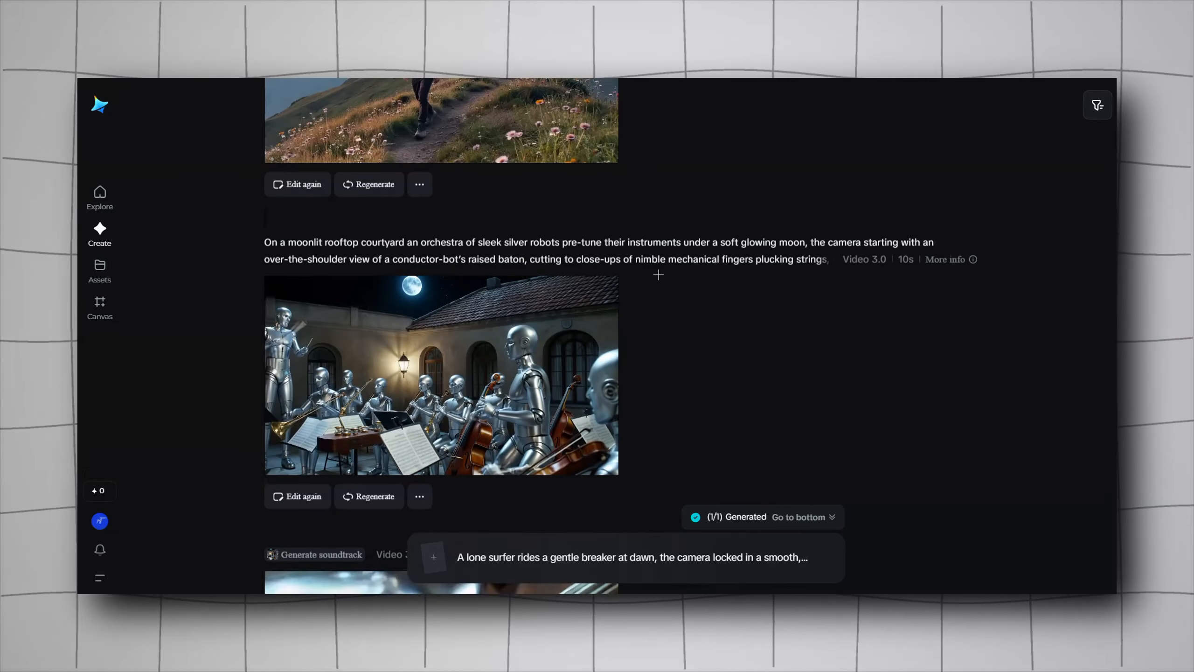
scroll(658, 275, down, 15)
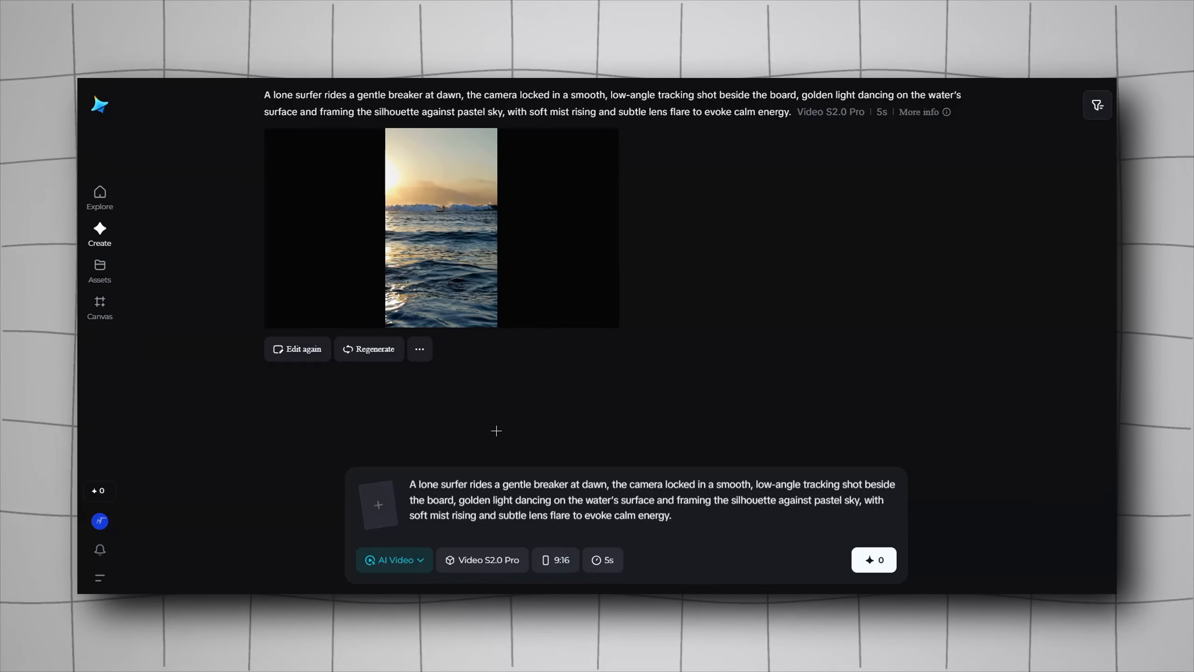
Step: Switch the generation type to AI Image and enter the prompt "A lone surfer rides a gentle breaker at dawn"
click(394, 560)
click(400, 423)
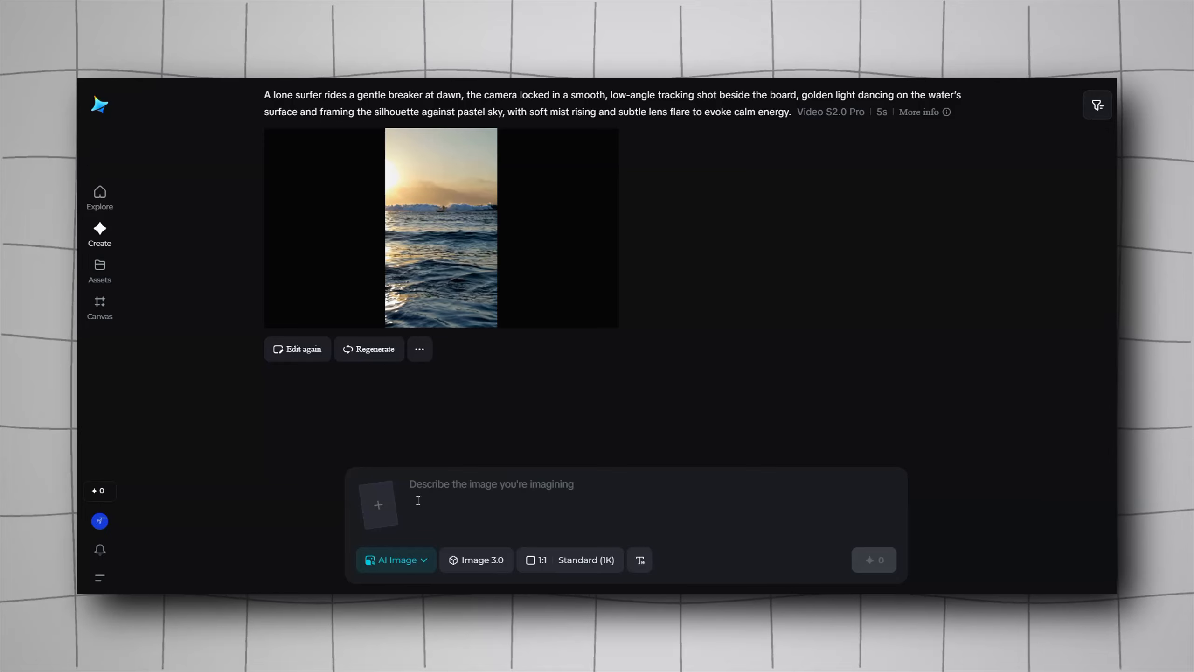
click(509, 507)
text(A lone surfer rides a gentle breaker at dawn)
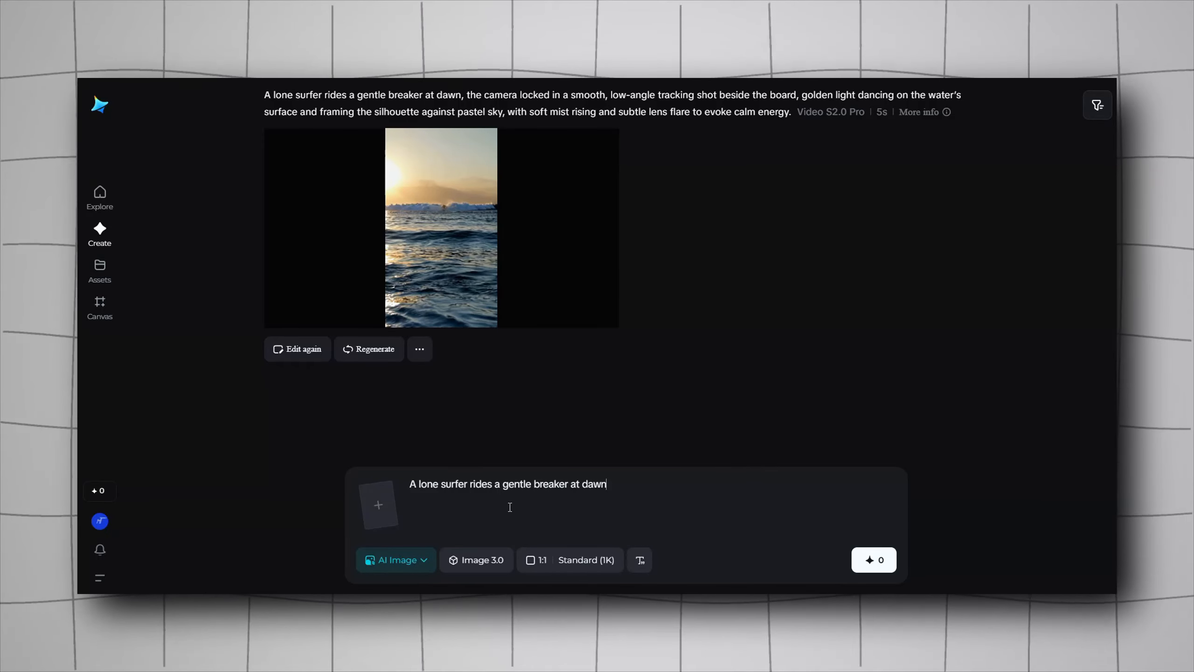
Step: Check the image model and size options, keeping Image 3.0, 1:1 and Standard (1K), and generate the surfer images
click(479, 562)
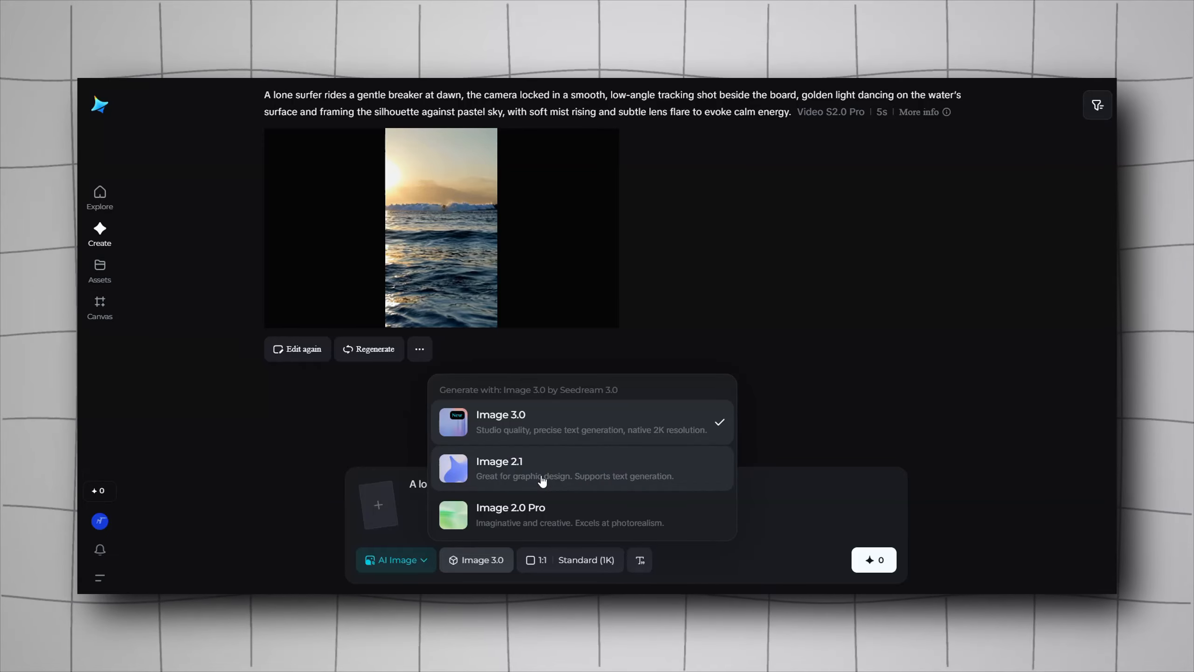
click(792, 533)
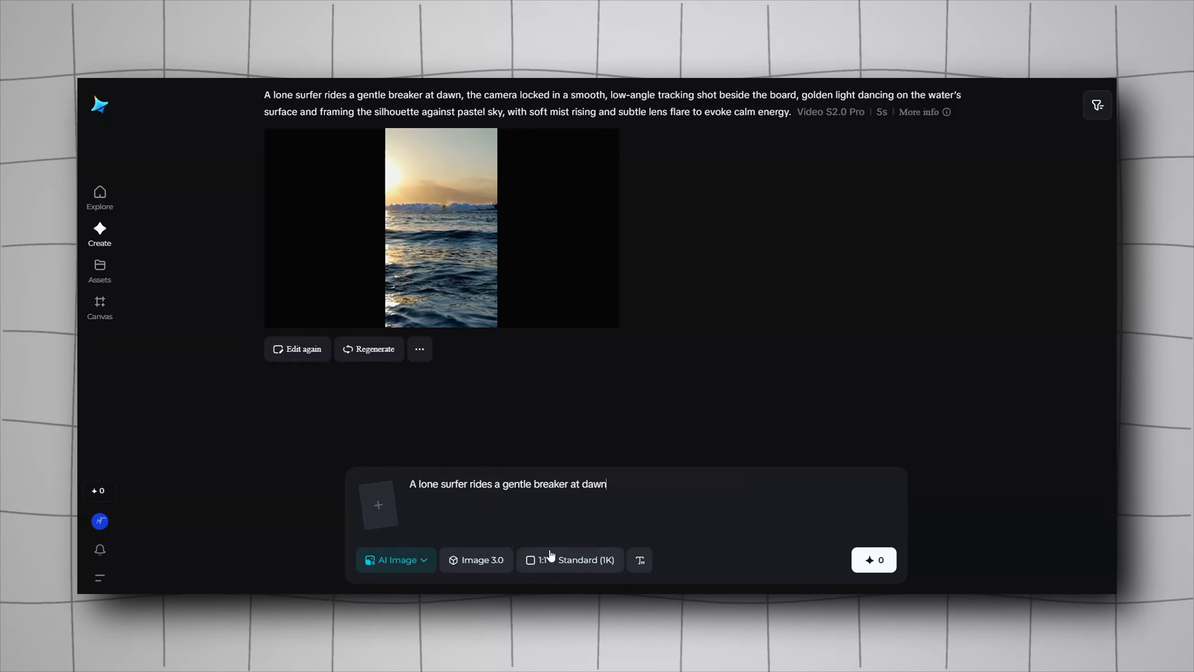
click(576, 575)
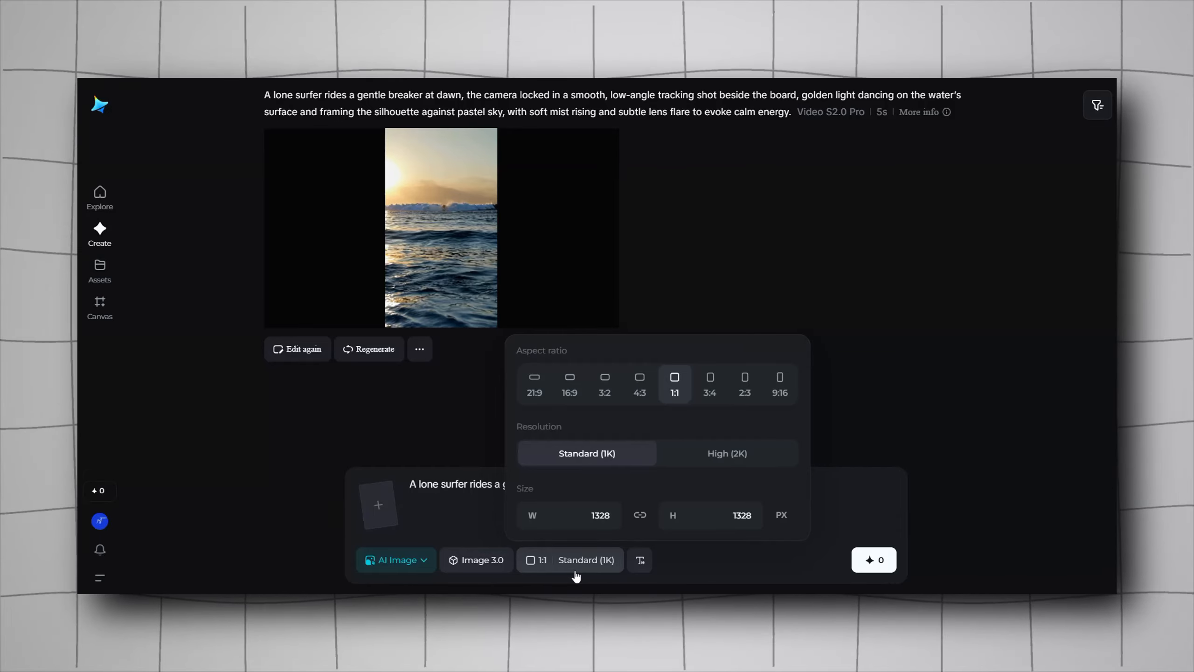
key(Return)
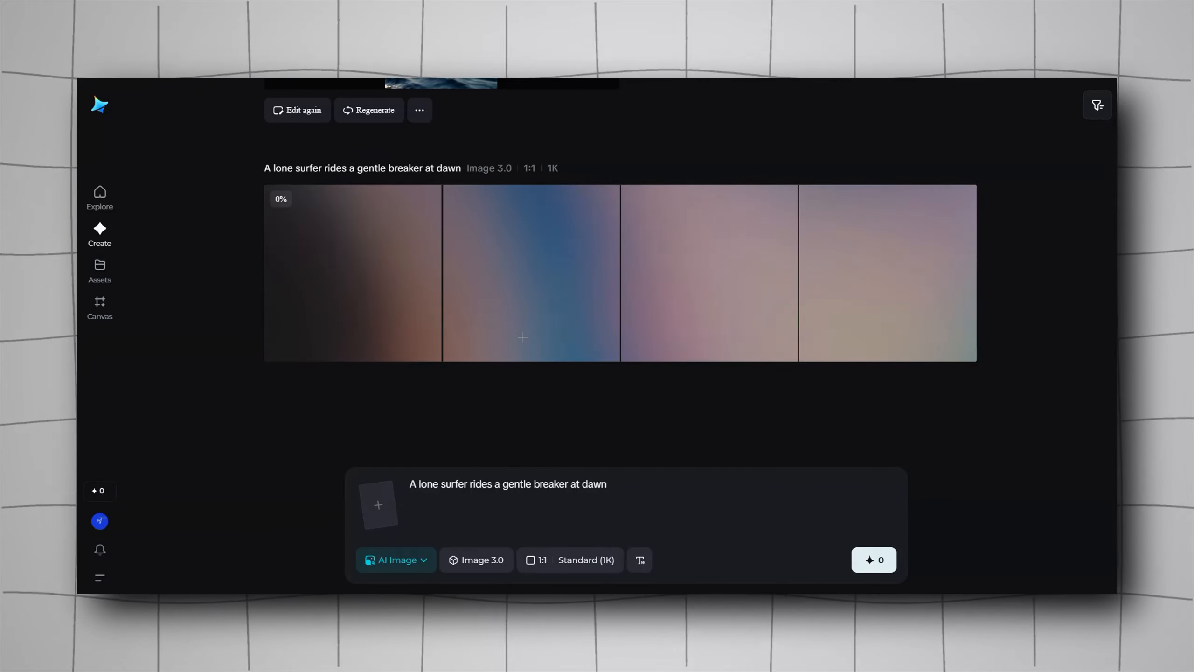
click(613, 566)
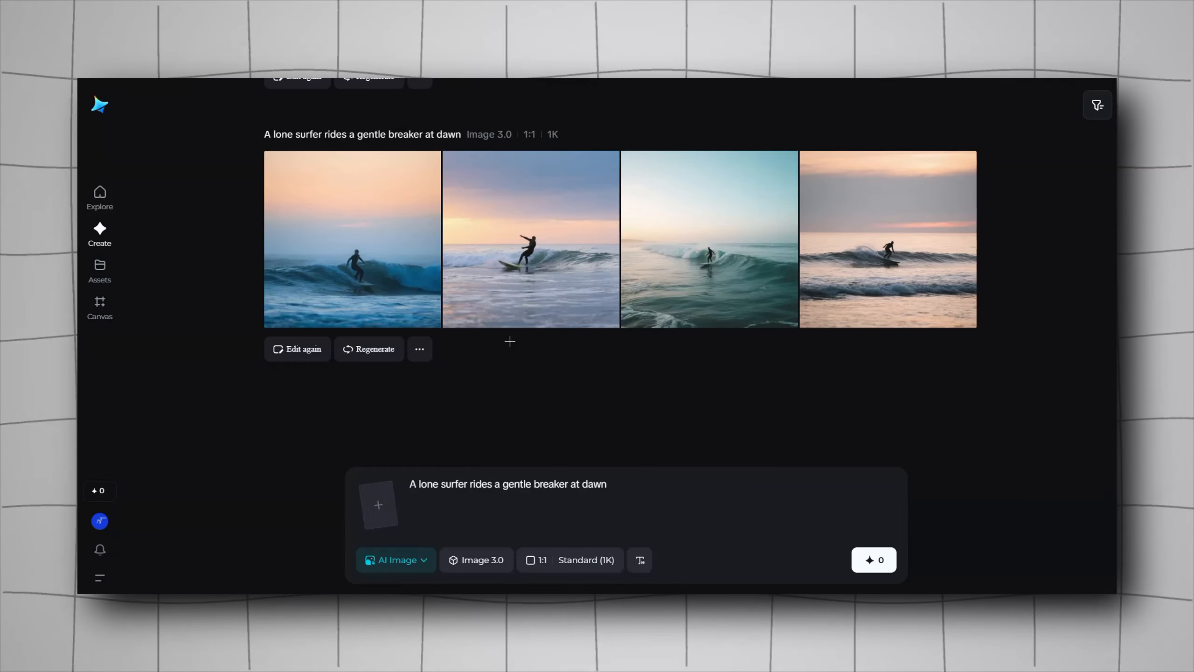
Step: Upscale the second surfer image and view the upscaled version at large size
click(526, 325)
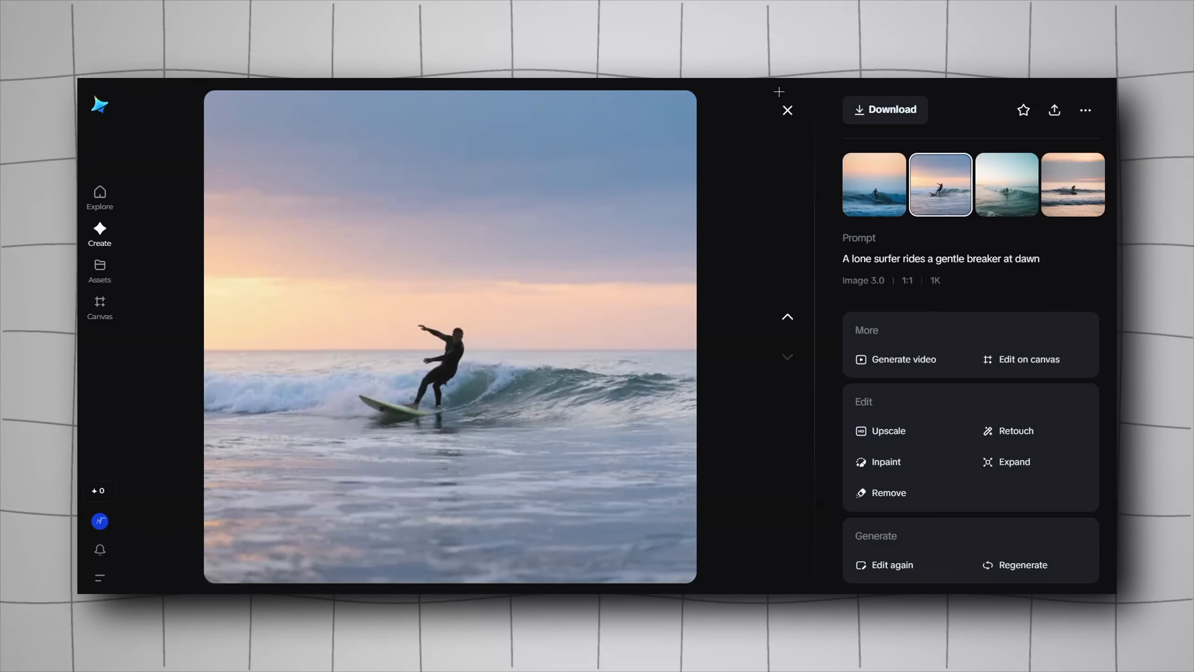
click(881, 431)
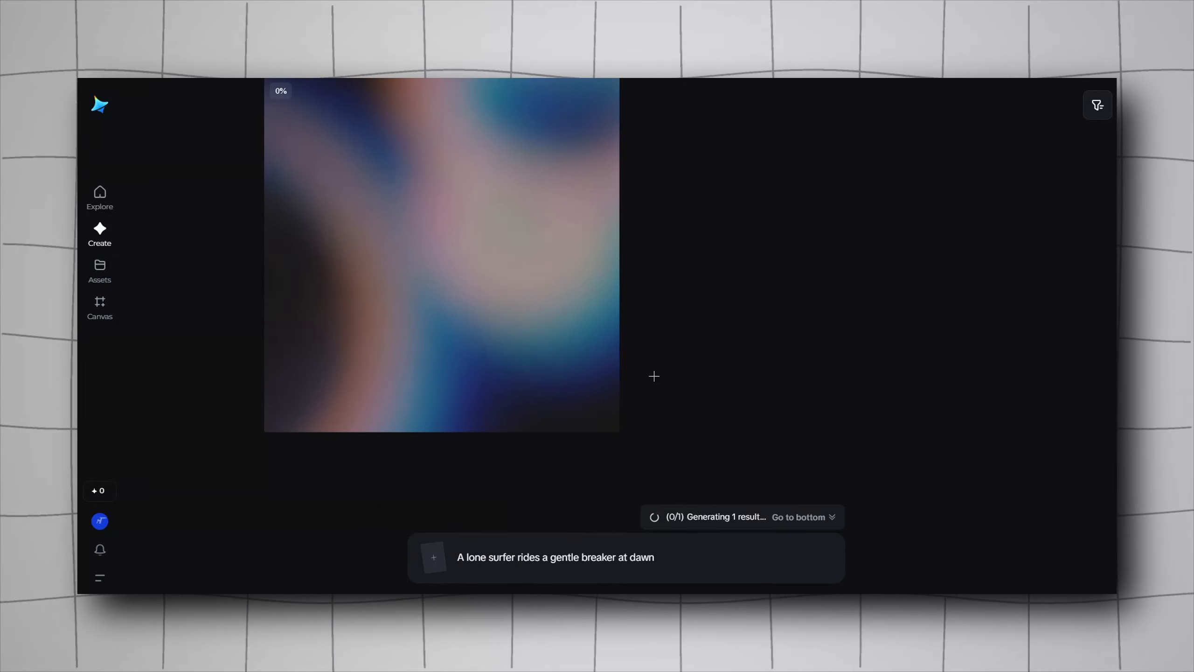
scroll(654, 376, up, 6)
scroll(662, 322, down, 1)
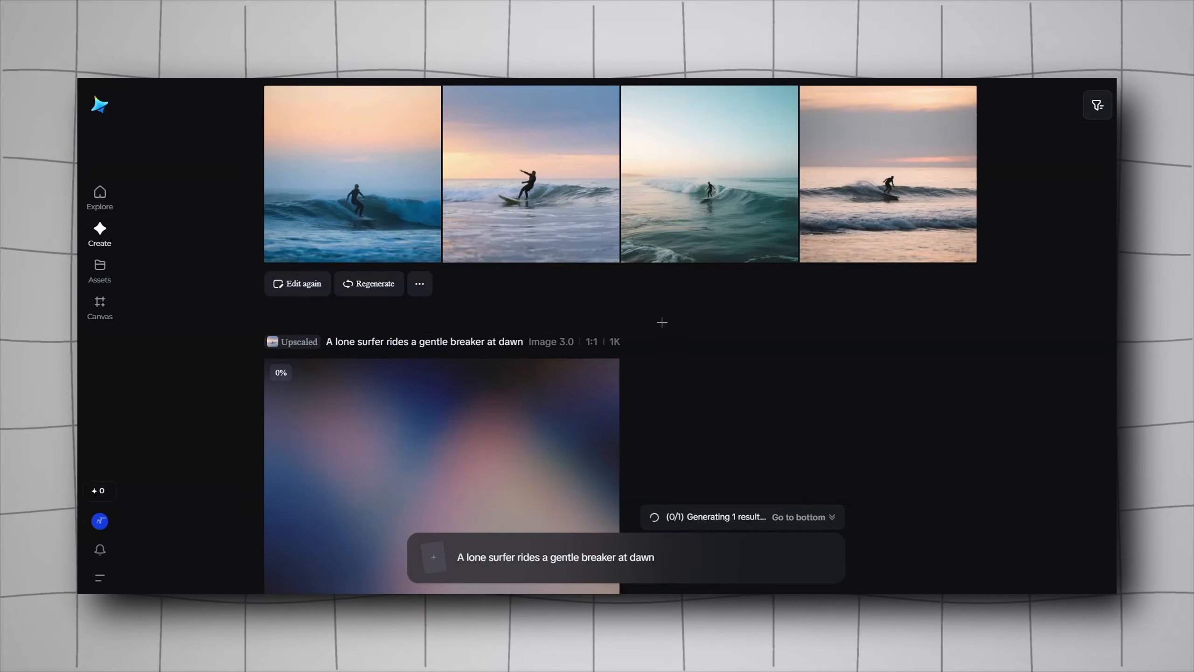
scroll(662, 322, down, 4)
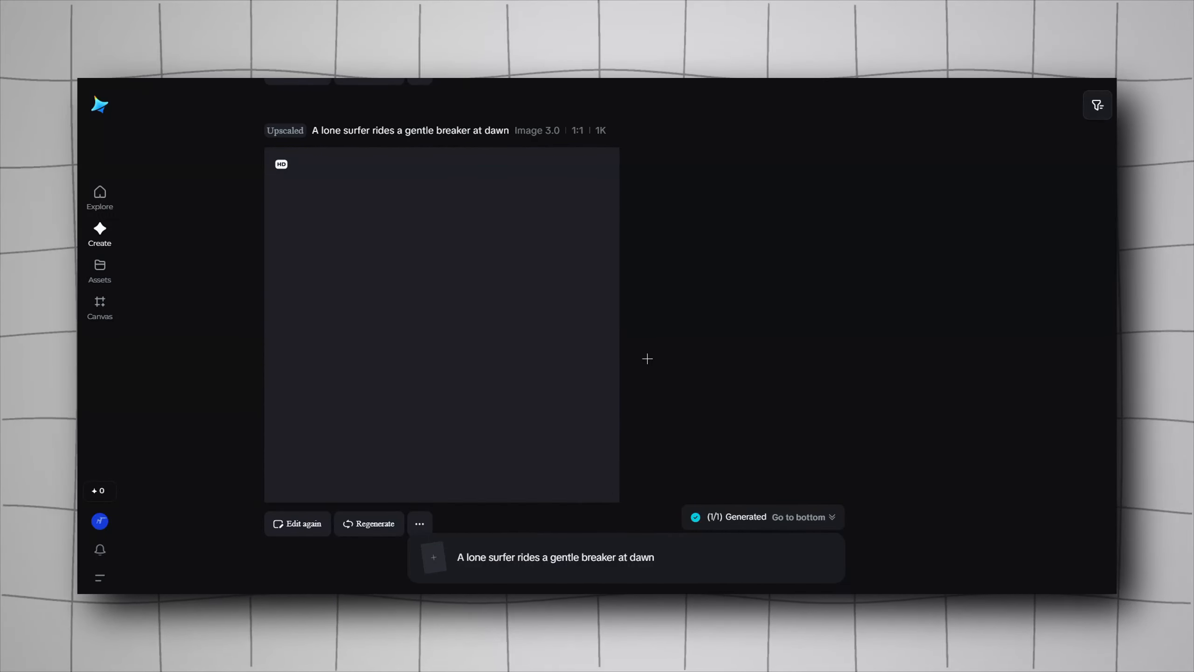
click(629, 350)
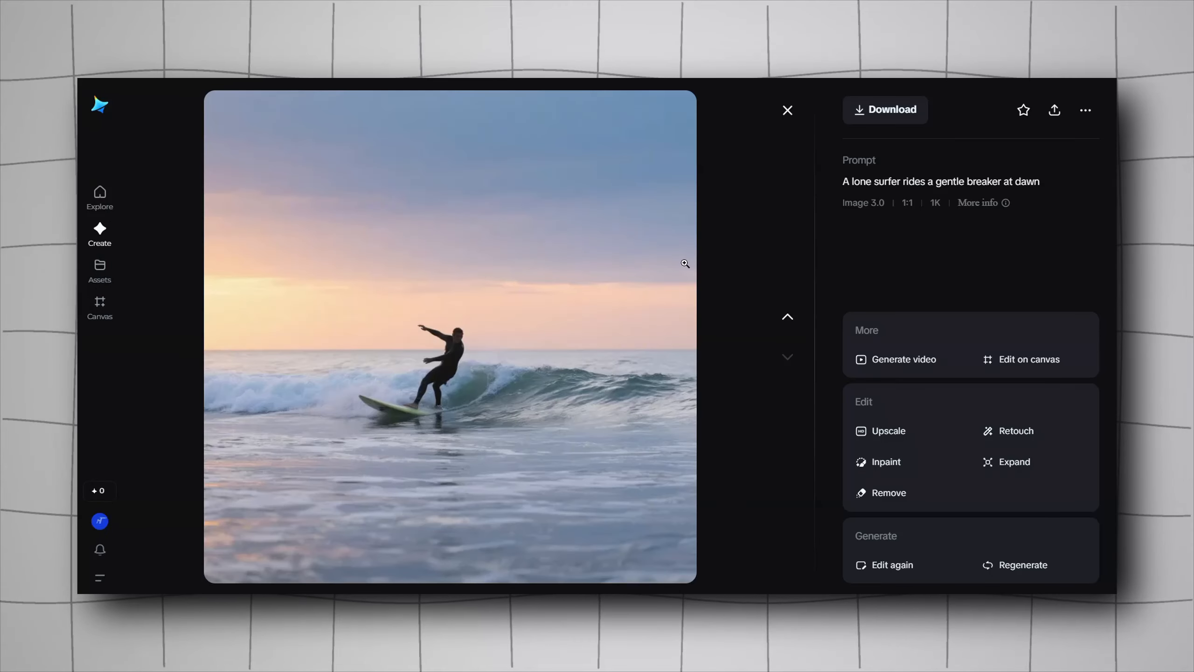
click(787, 111)
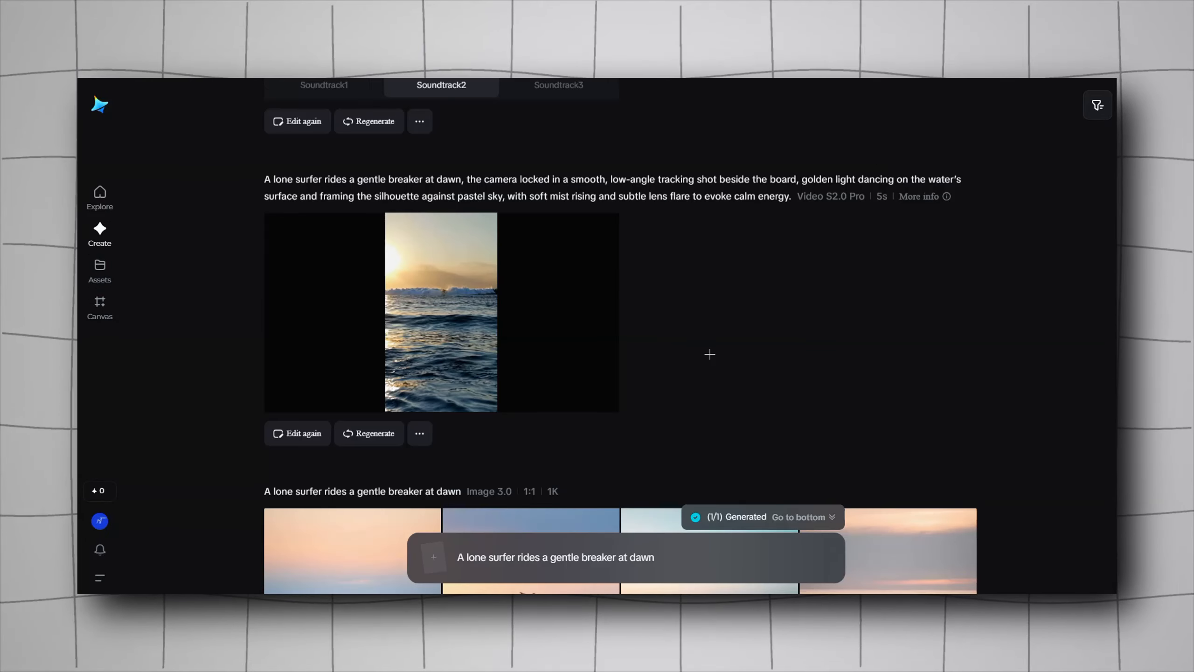
Step: Look back through all generated videos and images, from the motorcycle video to the upscaled surfer image
scroll(689, 385, up, 5)
scroll(689, 385, up, 10)
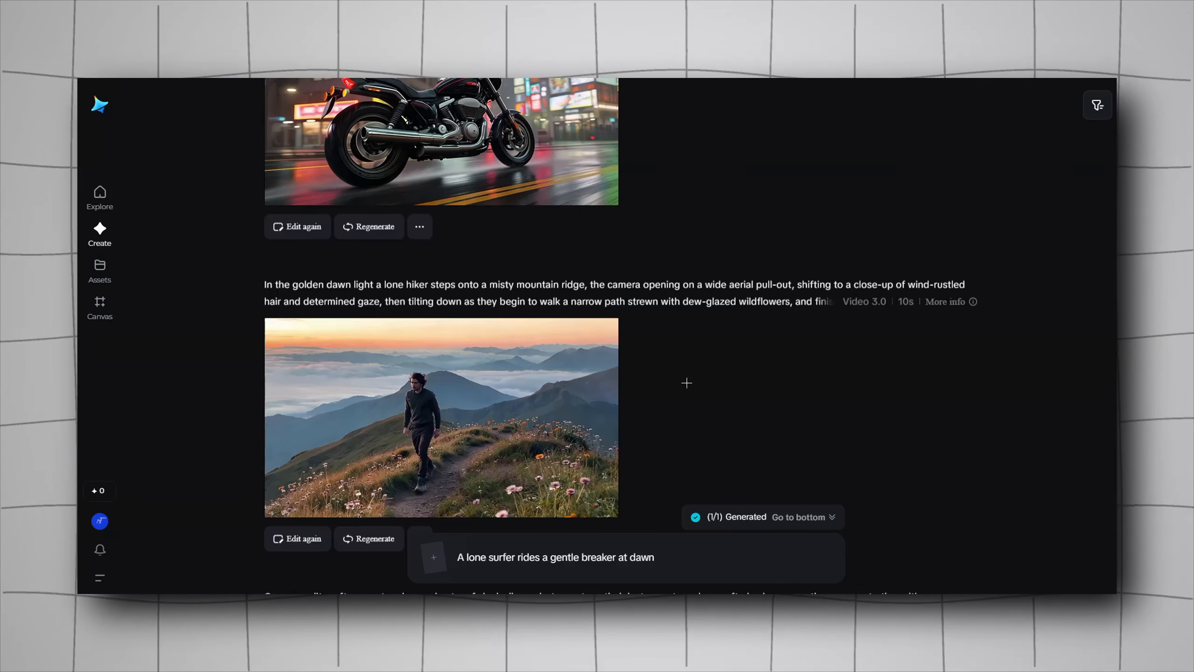
scroll(689, 384, down, 15)
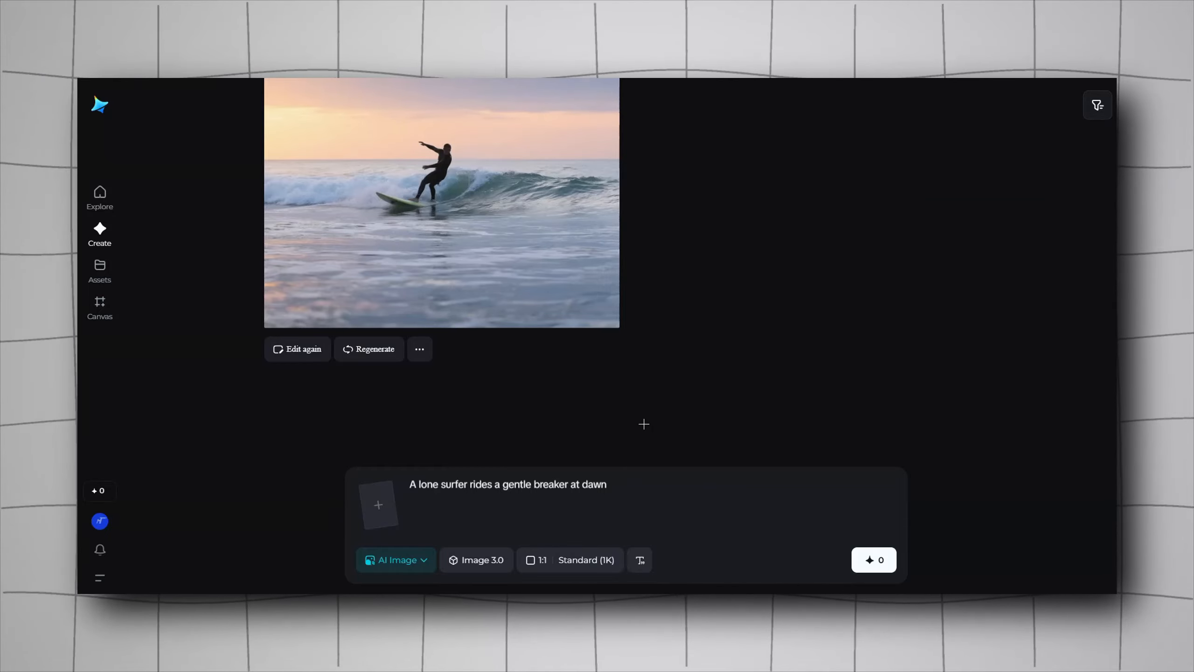
scroll(644, 424, up, 3)
scroll(643, 424, down, 3)
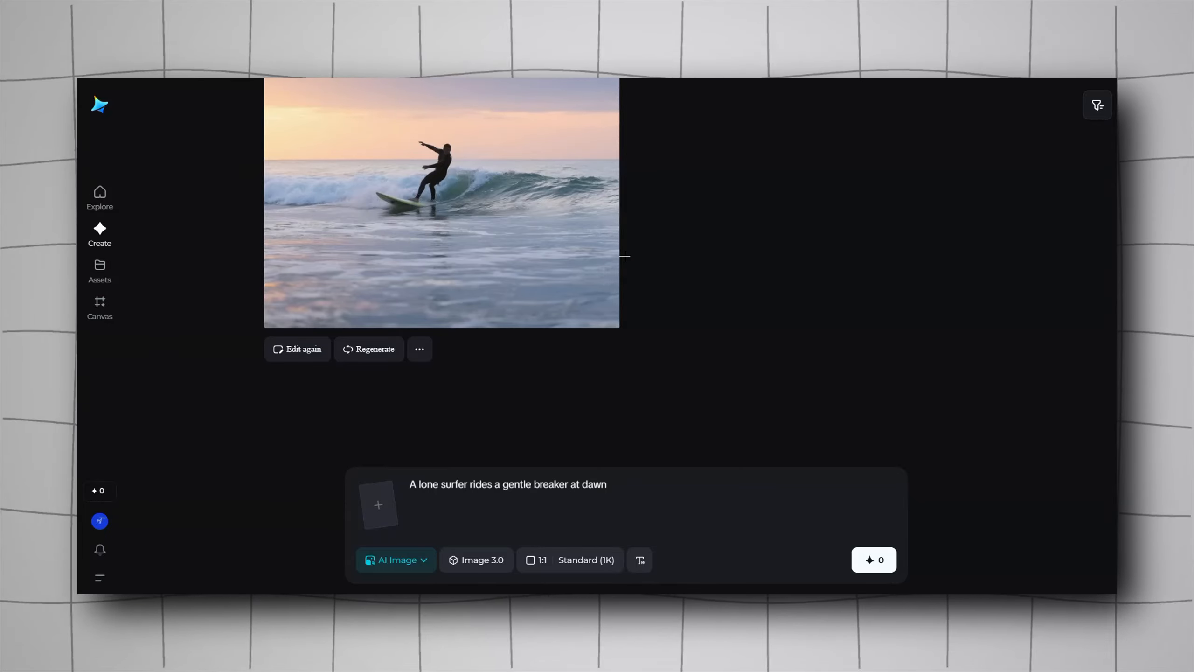
mouse_move(608, 208)
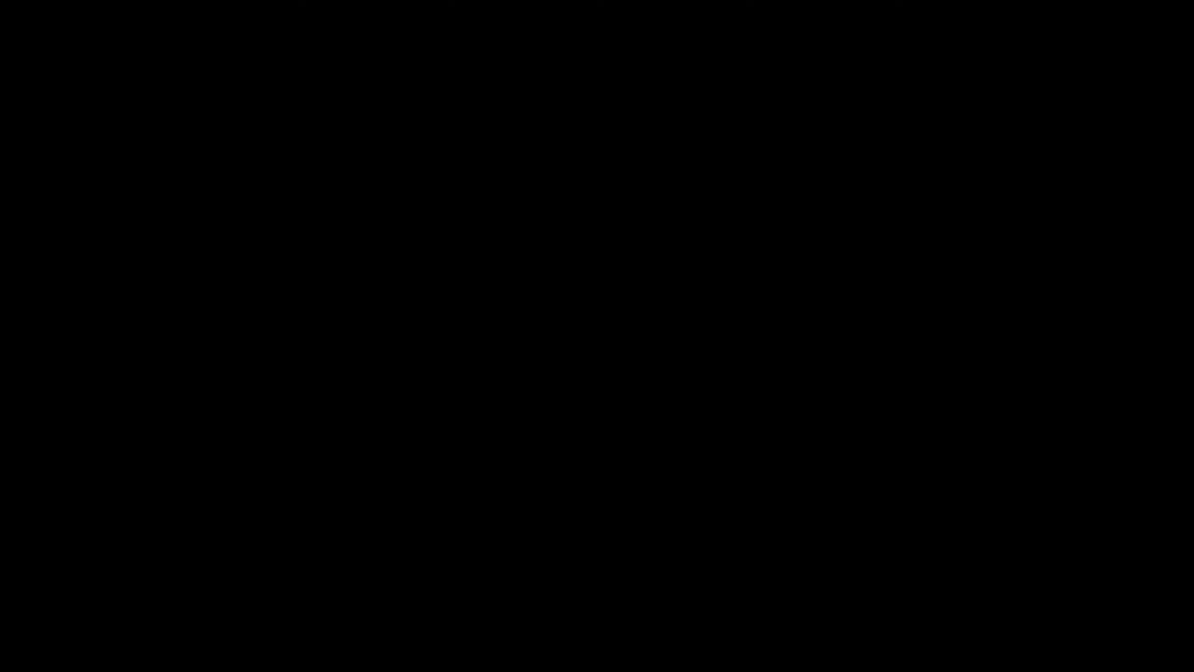